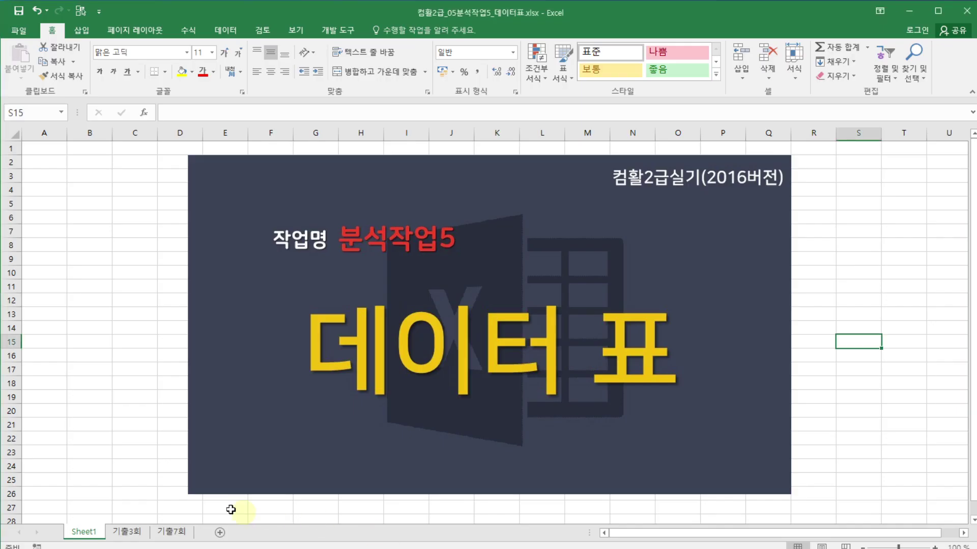
- Open the 기출3회 worksheet with the car installment payment table
{"action": "left_click", "coordinate": [133, 534]}
{"action": "left_click", "coordinate": [518, 250]}
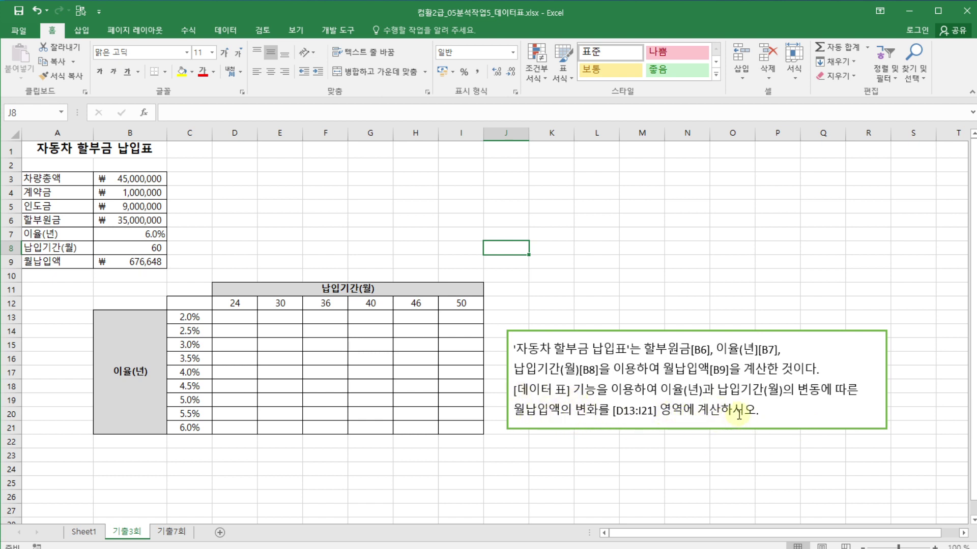
{"action": "left_click", "coordinate": [583, 263]}
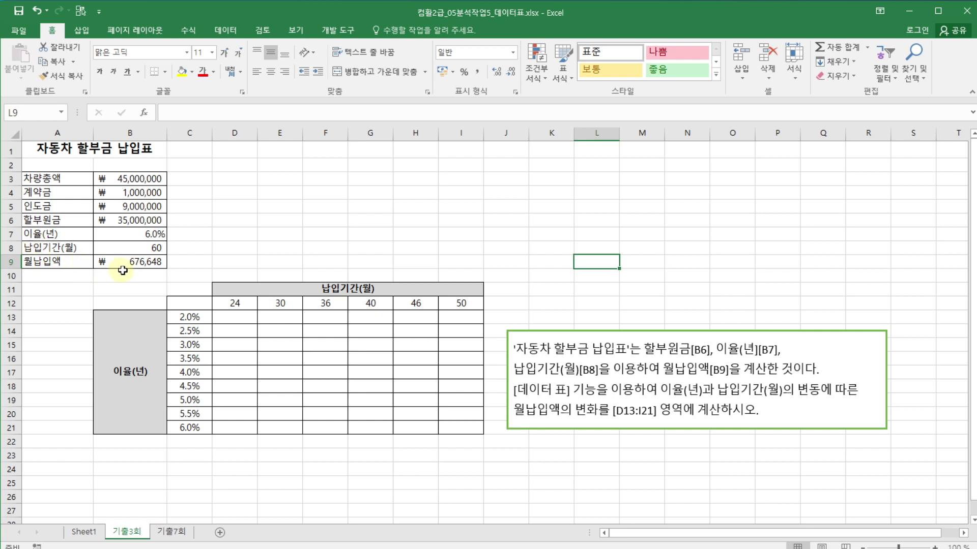
- Examine the PMT formula behind the monthly payment in cell B9 and the empty corner cell C12
{"action": "left_click", "coordinate": [136, 262]}
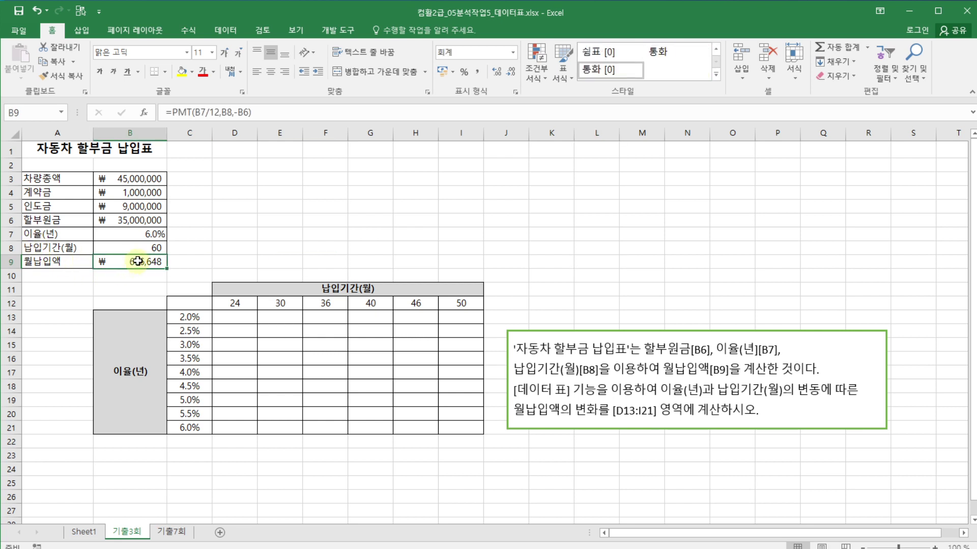
{"action": "double_click", "coordinate": [137, 262]}
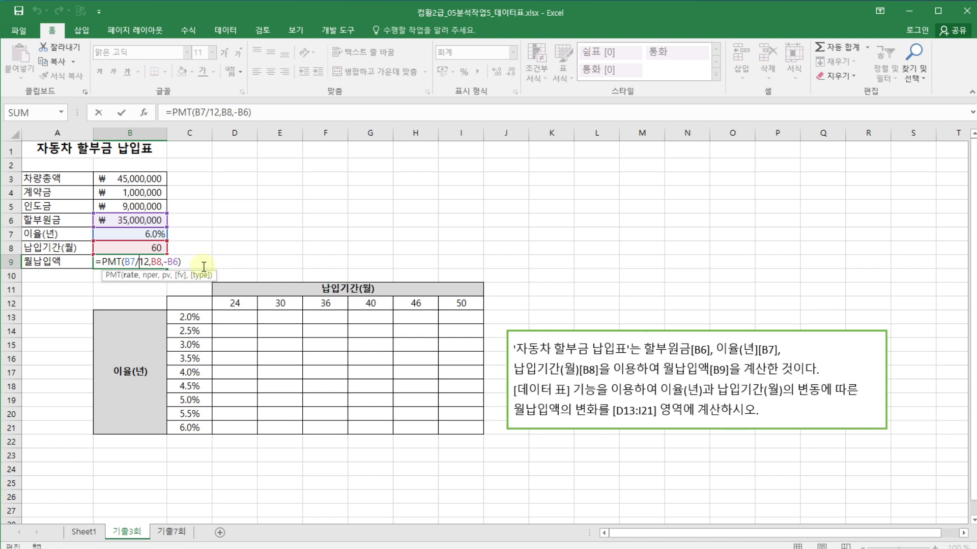
{"action": "key", "text": "Return"}
{"action": "left_click", "coordinate": [243, 229]}
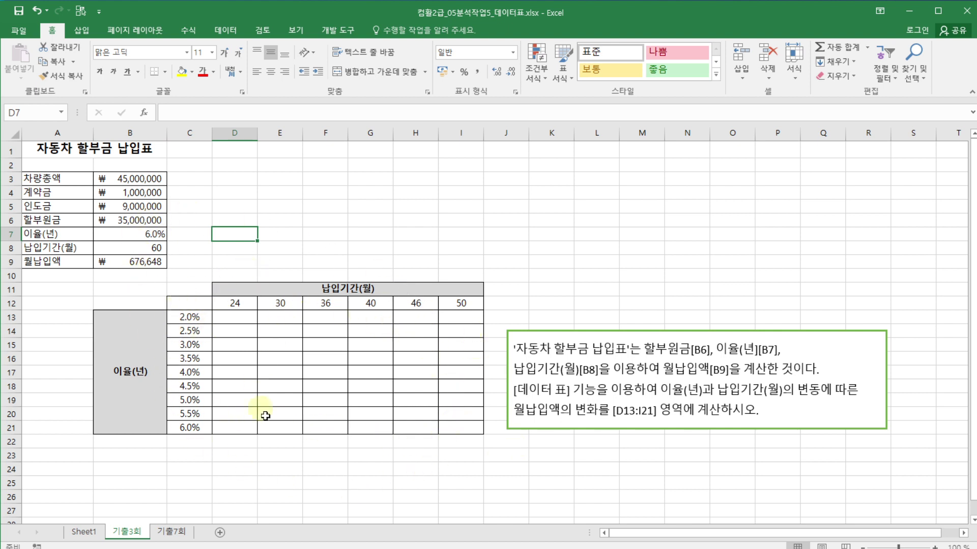
{"action": "left_click", "coordinate": [193, 304]}
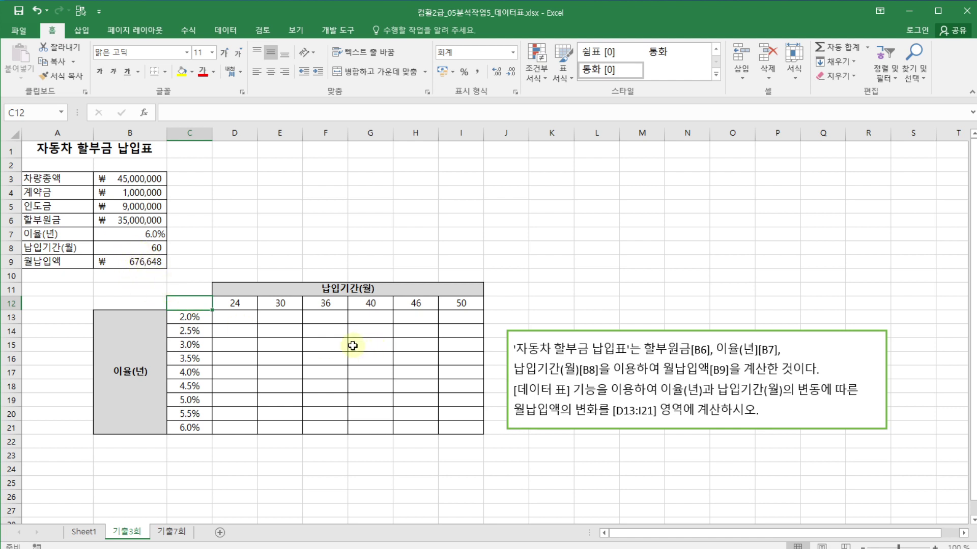
- Copy the formula text =PMT(B7/12,B8,-B6) from the monthly payment cell B9 into corner cell C12
{"action": "left_click", "coordinate": [147, 261]}
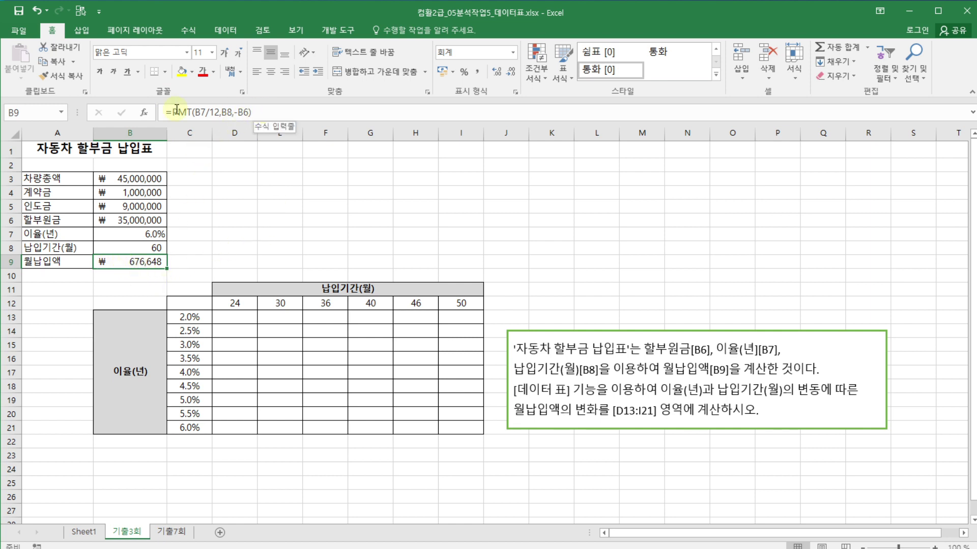
{"action": "left_click_drag", "start_coordinate": [163, 113], "coordinate": [283, 121]}
{"action": "key", "text": "ctrl+c"}
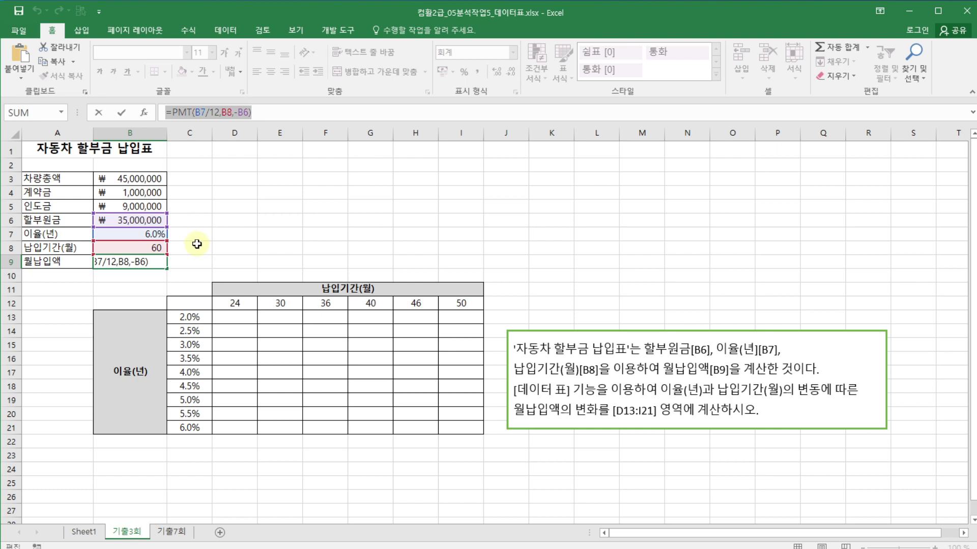
{"action": "key", "text": "Escape"}
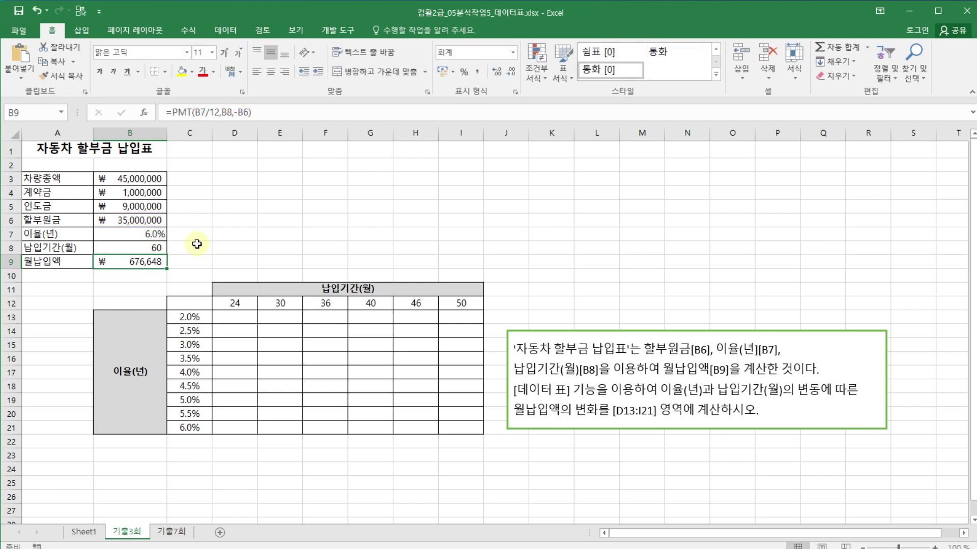
{"action": "left_click", "coordinate": [191, 306]}
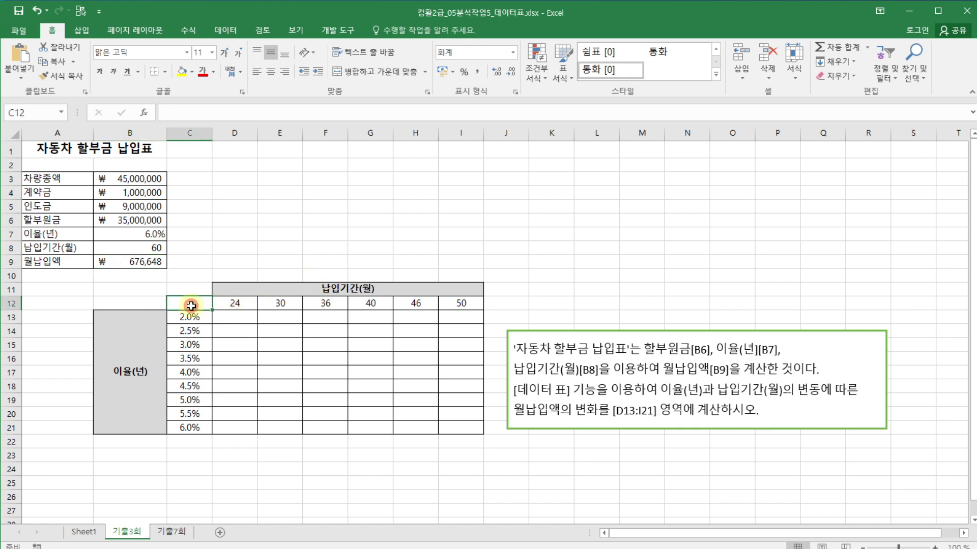
{"action": "left_click", "coordinate": [172, 114]}
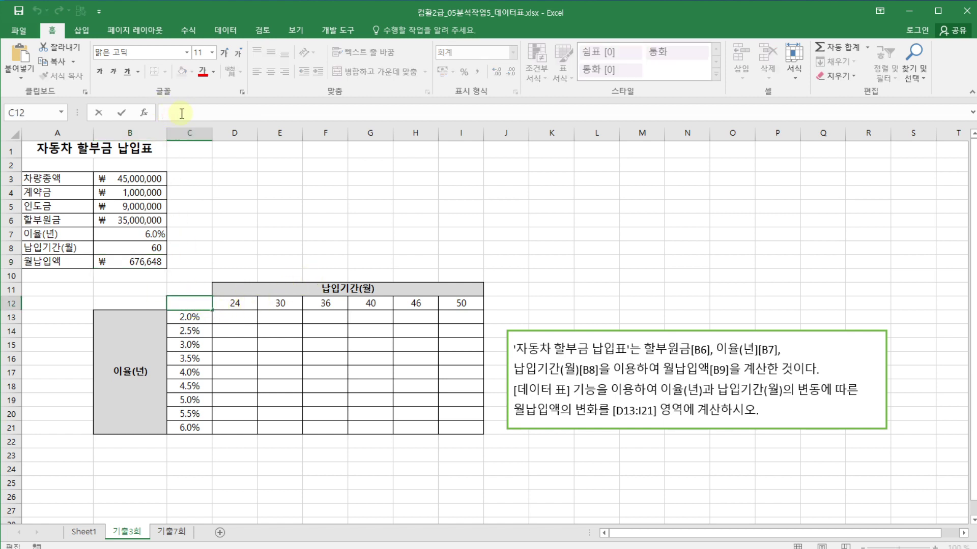
{"action": "key", "text": "ctrl+v"}
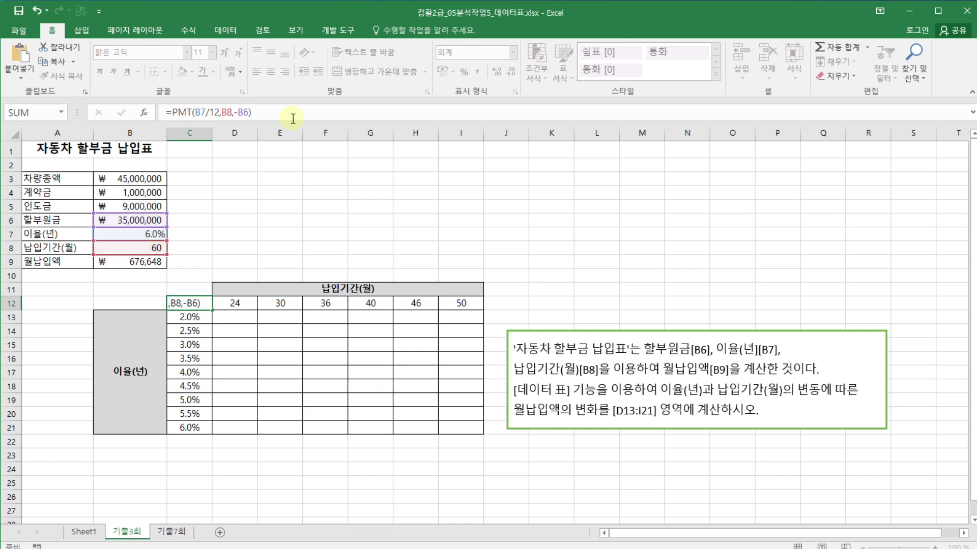
{"action": "key", "text": "Return"}
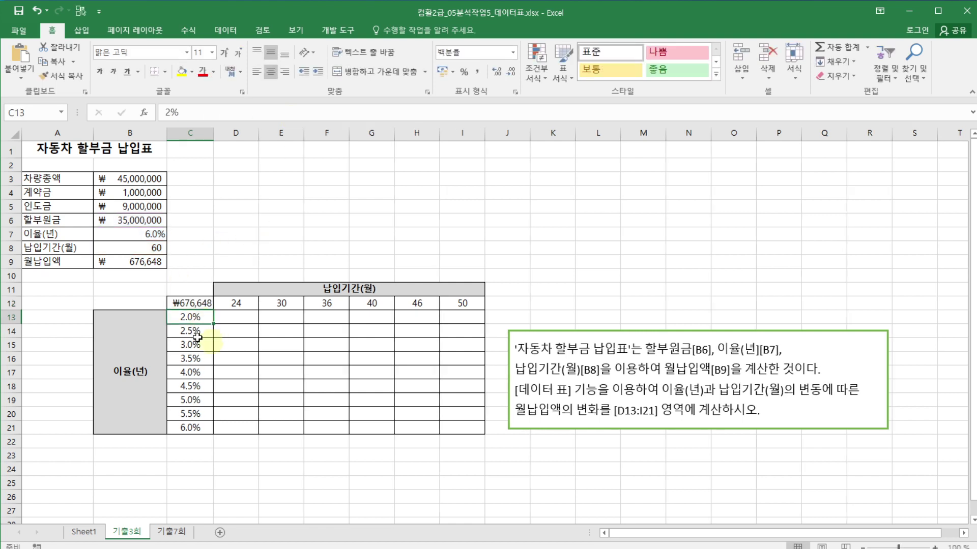
- Examine the payment formula cells, the rate and term inputs in B7:B8, and the rate column and term row around D13:I21
{"action": "left_click", "coordinate": [153, 261]}
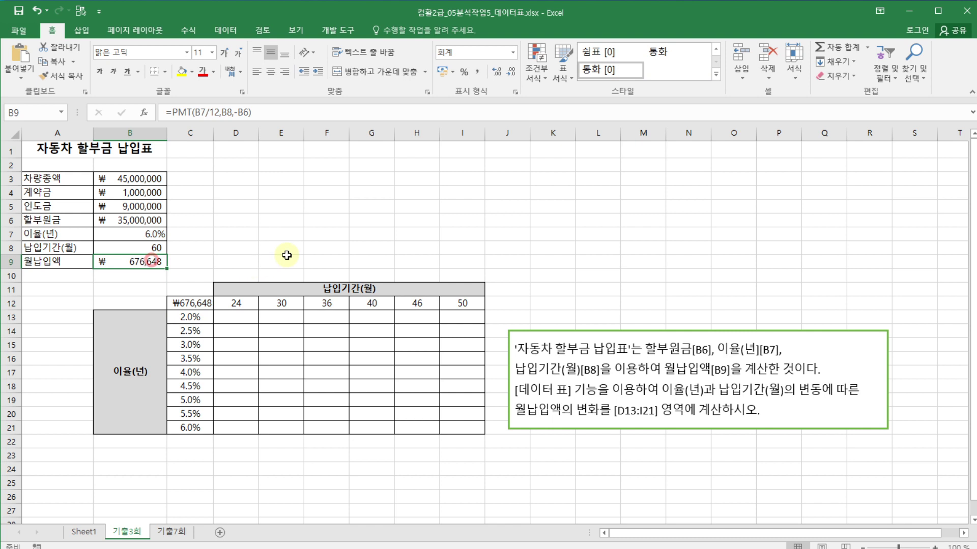
{"action": "left_click", "coordinate": [203, 304]}
{"action": "left_click", "coordinate": [341, 222]}
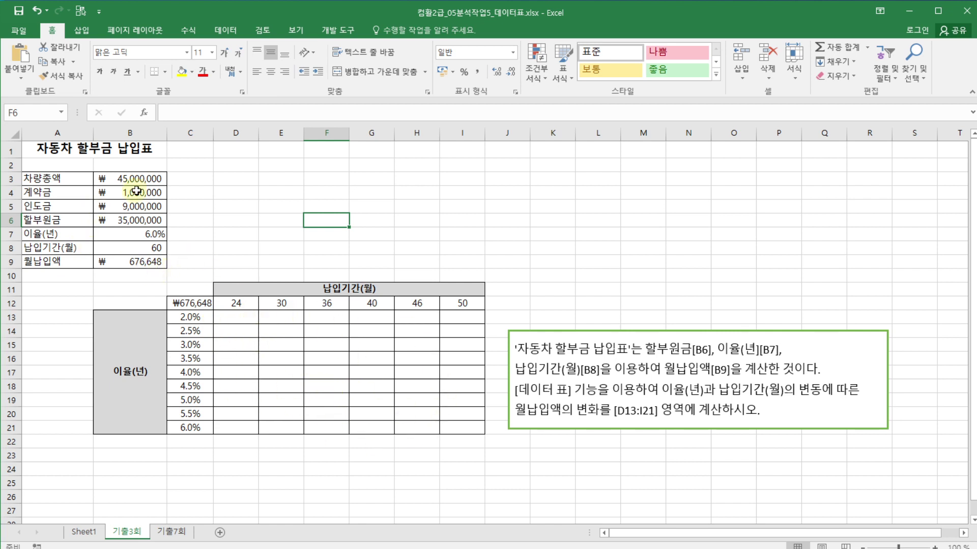
{"action": "left_click", "coordinate": [117, 234]}
{"action": "left_click", "coordinate": [119, 248]}
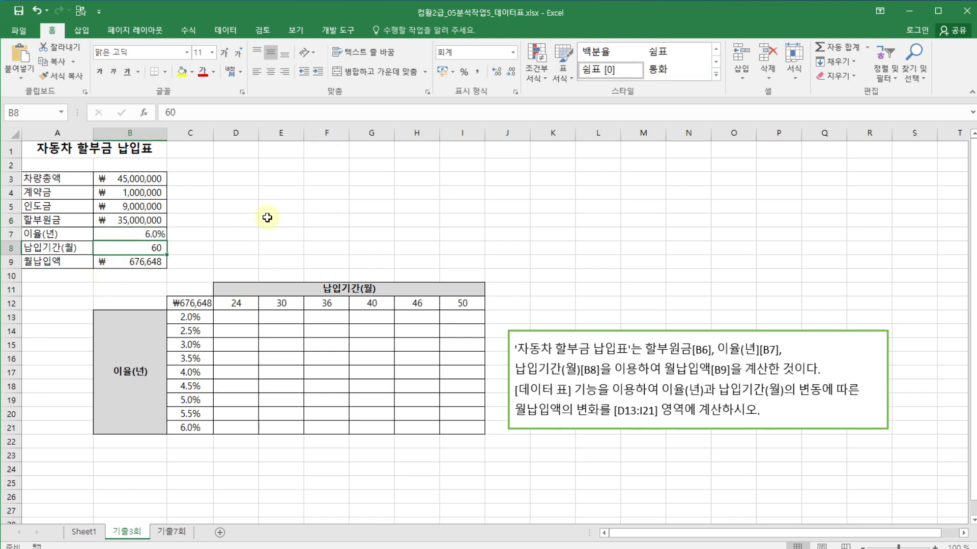
{"action": "left_click", "coordinate": [198, 320]}
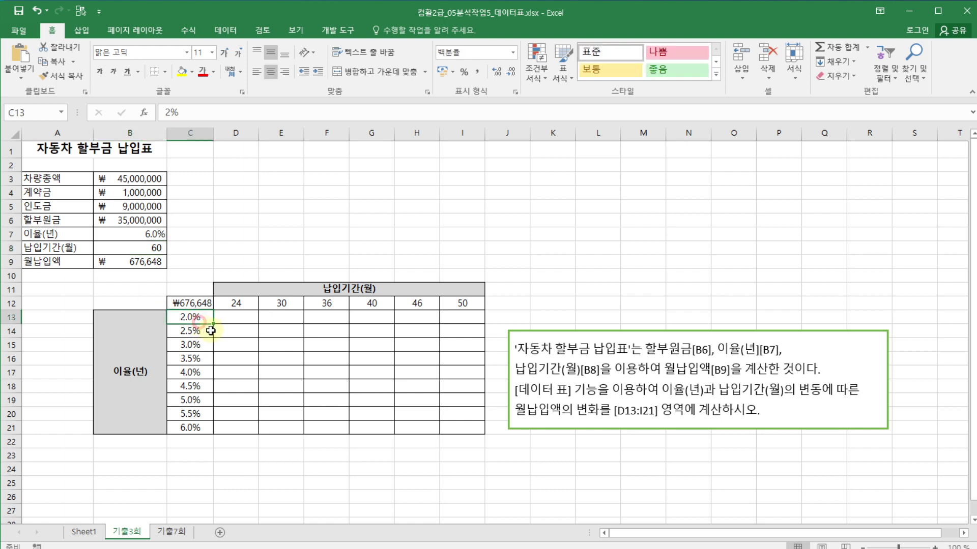
{"action": "left_click", "coordinate": [246, 304]}
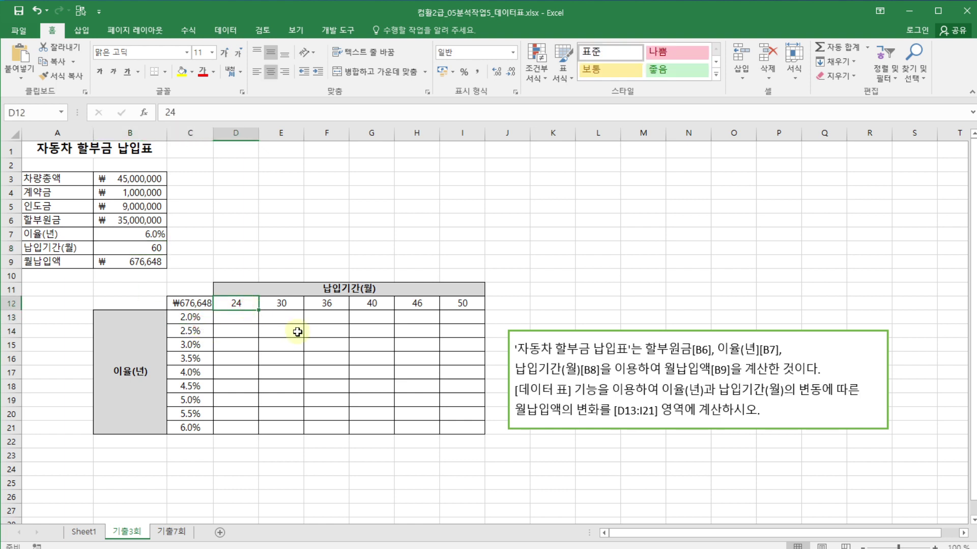
{"action": "left_click", "coordinate": [219, 316]}
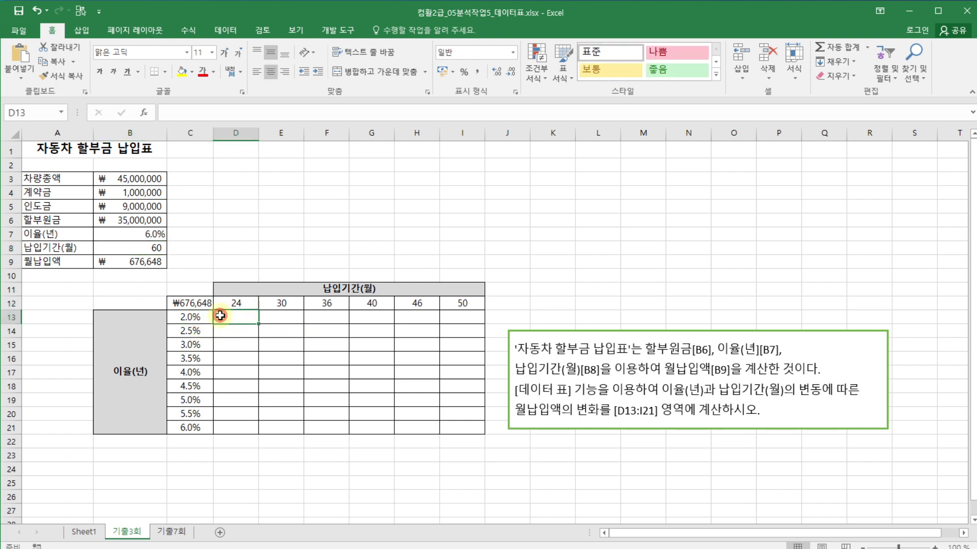
{"action": "left_click", "coordinate": [198, 427]}
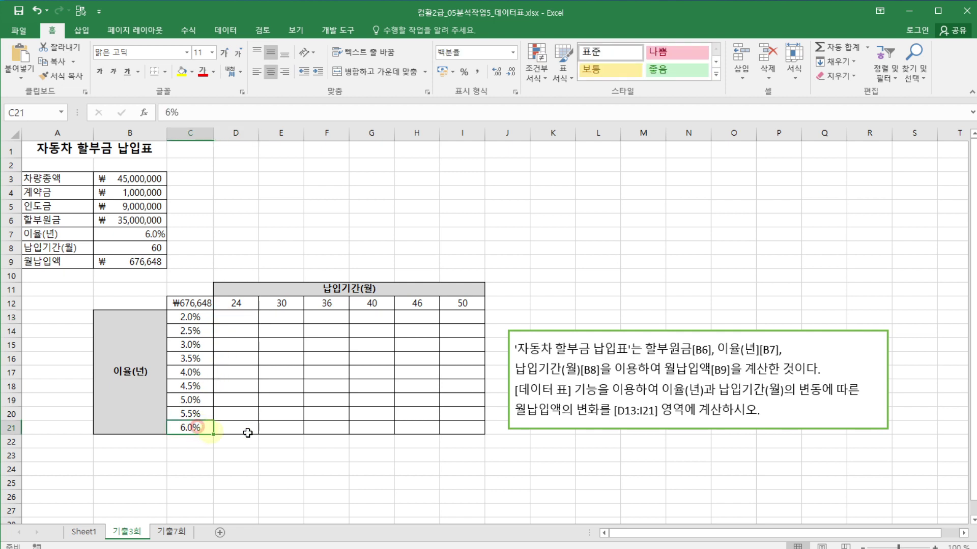
{"action": "left_click", "coordinate": [471, 425]}
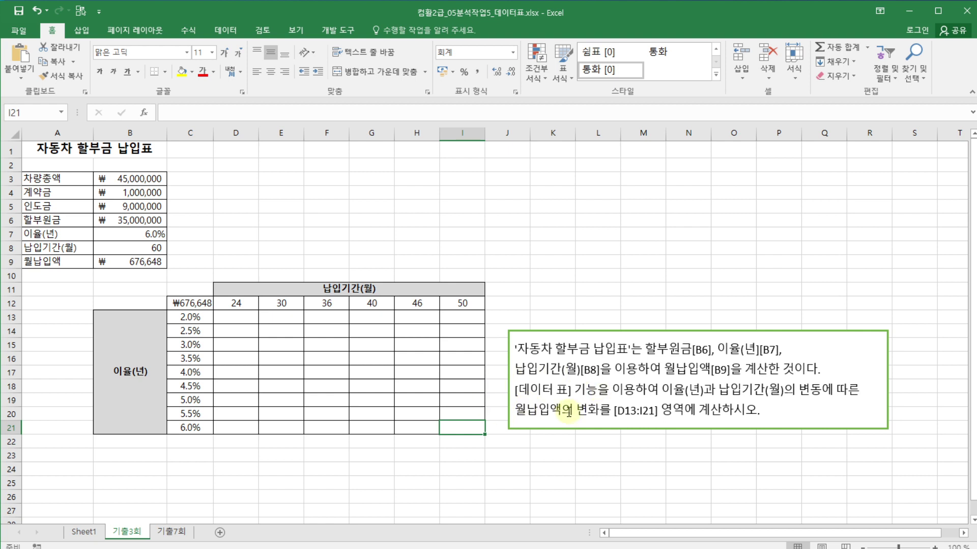
{"action": "left_click", "coordinate": [315, 345]}
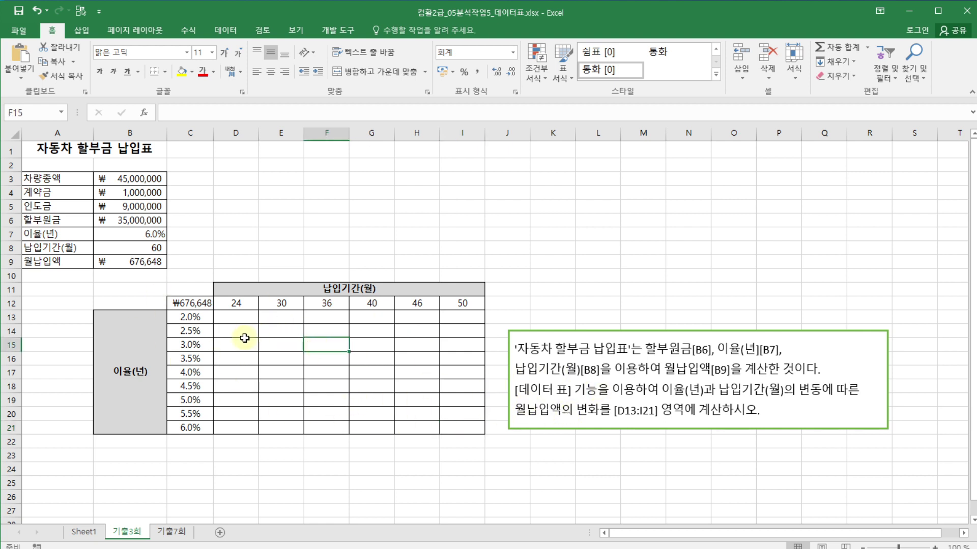
- Create a what-if data table over C12:I21 with row input cell $B$8 and column input cell $B$7
{"action": "left_click", "coordinate": [194, 302]}
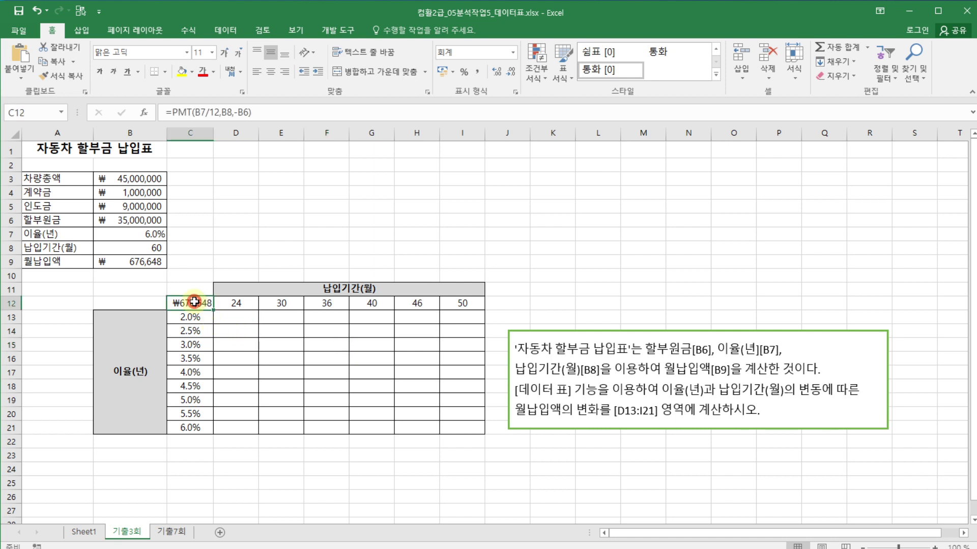
{"action": "left_click_drag", "start_coordinate": [194, 302], "coordinate": [459, 430]}
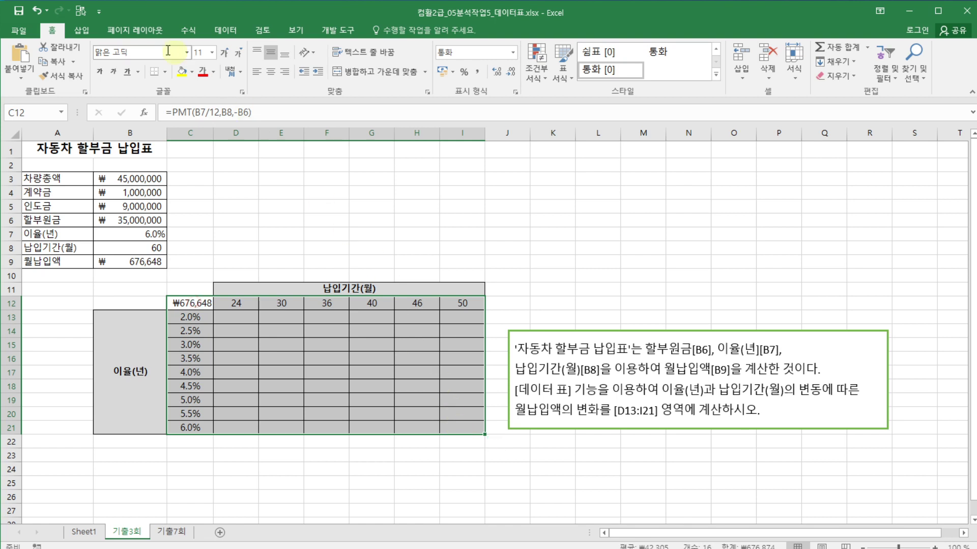
{"action": "left_click", "coordinate": [225, 30]}
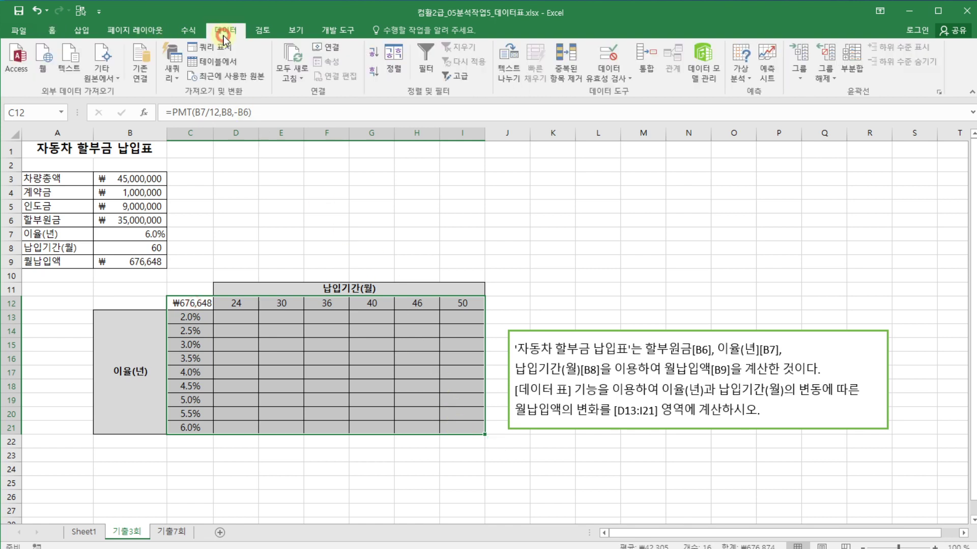
{"action": "left_click", "coordinate": [743, 77]}
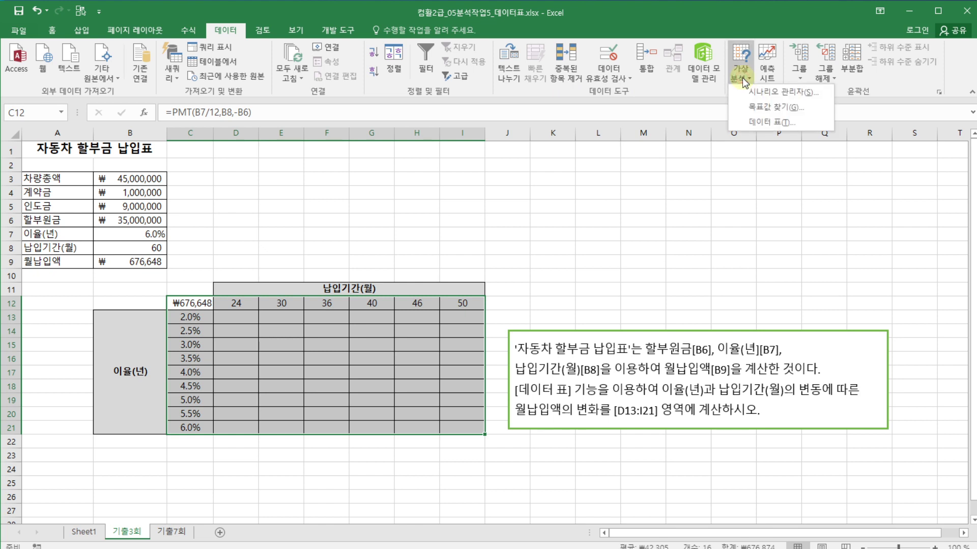
{"action": "left_click", "coordinate": [764, 118]}
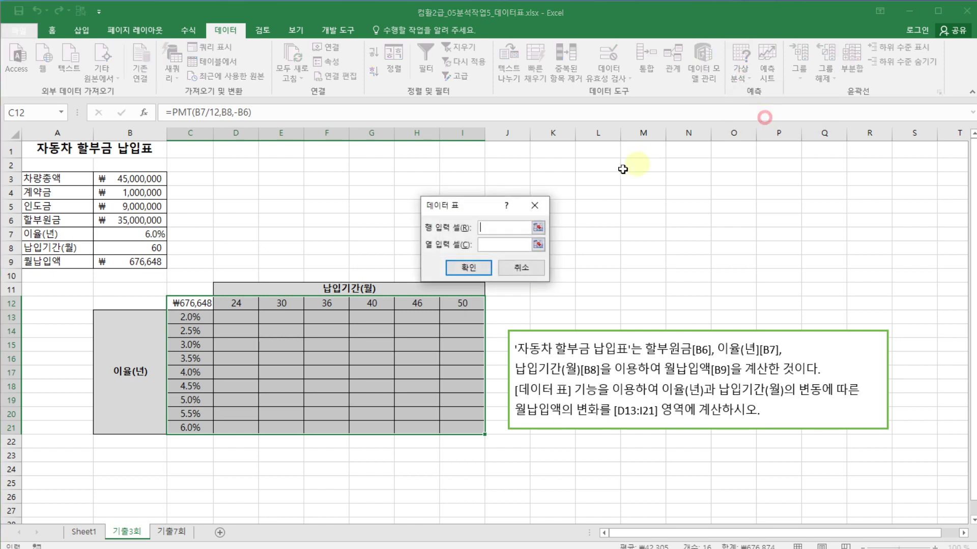
{"action": "left_click_drag", "start_coordinate": [481, 210], "coordinate": [565, 212]}
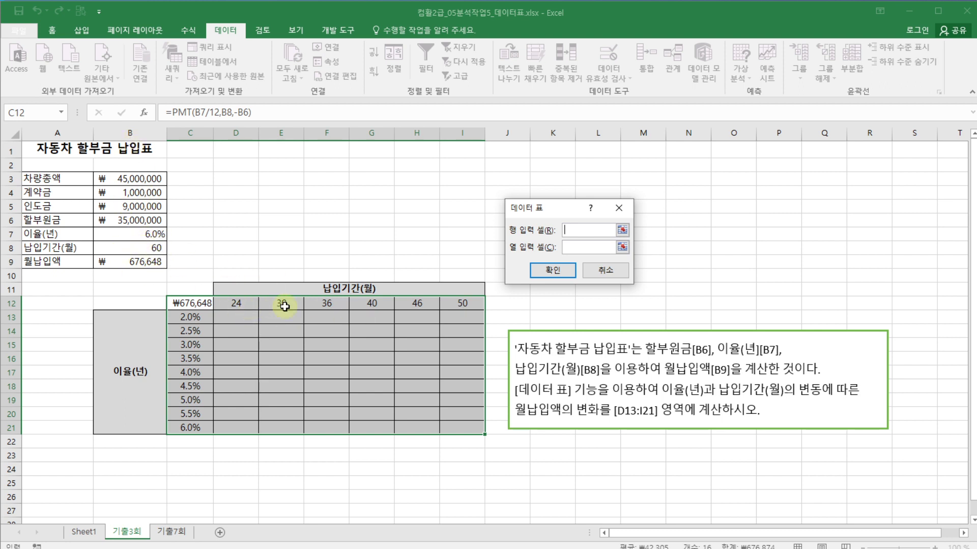
{"action": "left_click", "coordinate": [151, 251]}
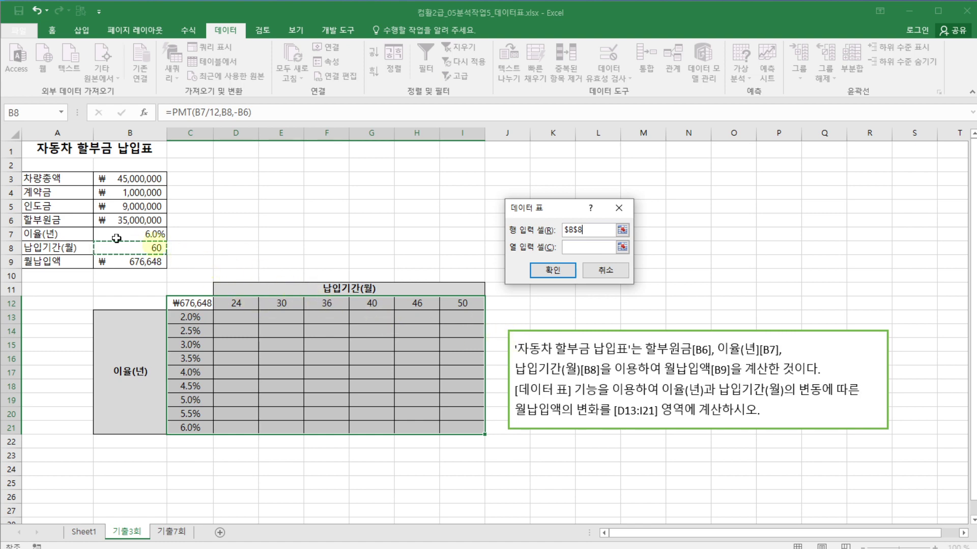
{"action": "left_click", "coordinate": [577, 246]}
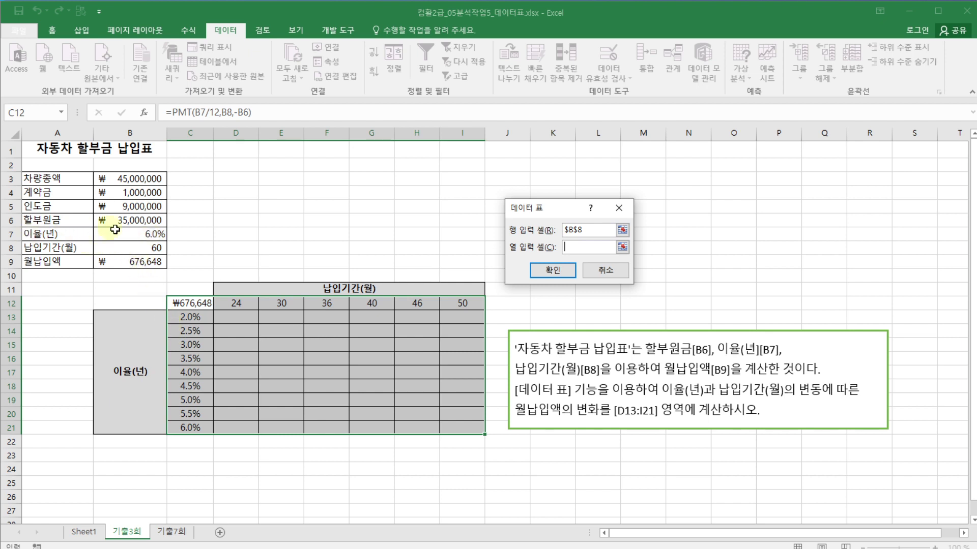
{"action": "left_click", "coordinate": [160, 235]}
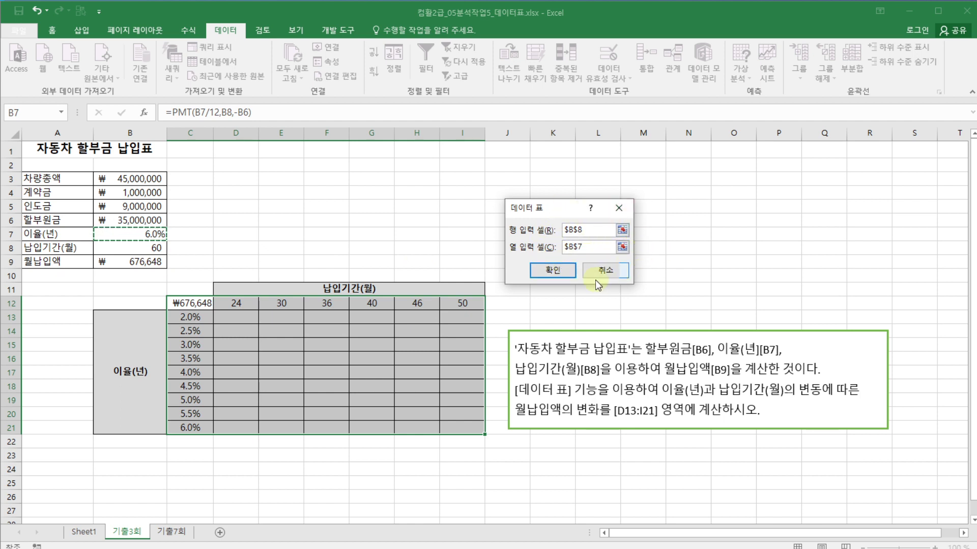
{"action": "left_click", "coordinate": [562, 272]}
{"action": "left_click", "coordinate": [539, 275]}
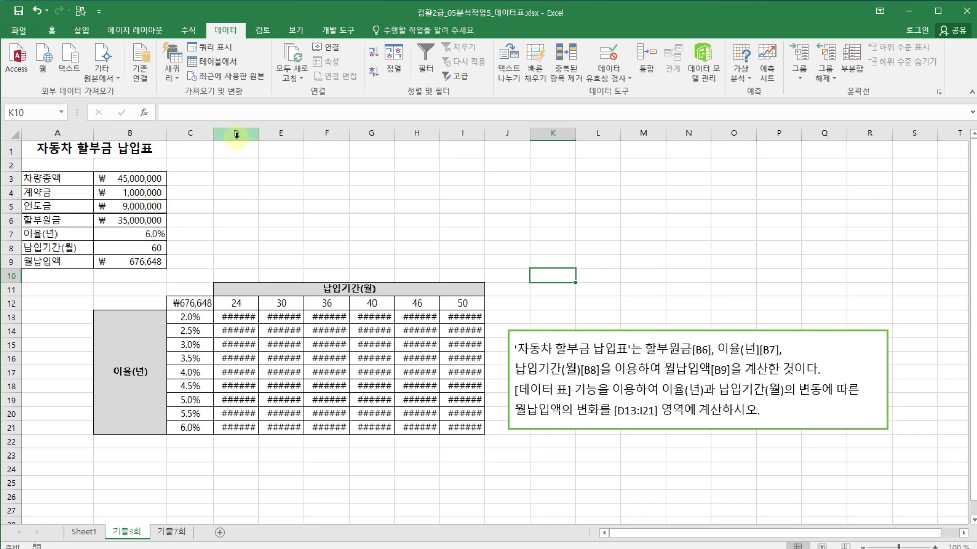
- Auto-fit the widths of columns D through I to their contents
{"action": "left_click_drag", "start_coordinate": [236, 134], "coordinate": [467, 128]}
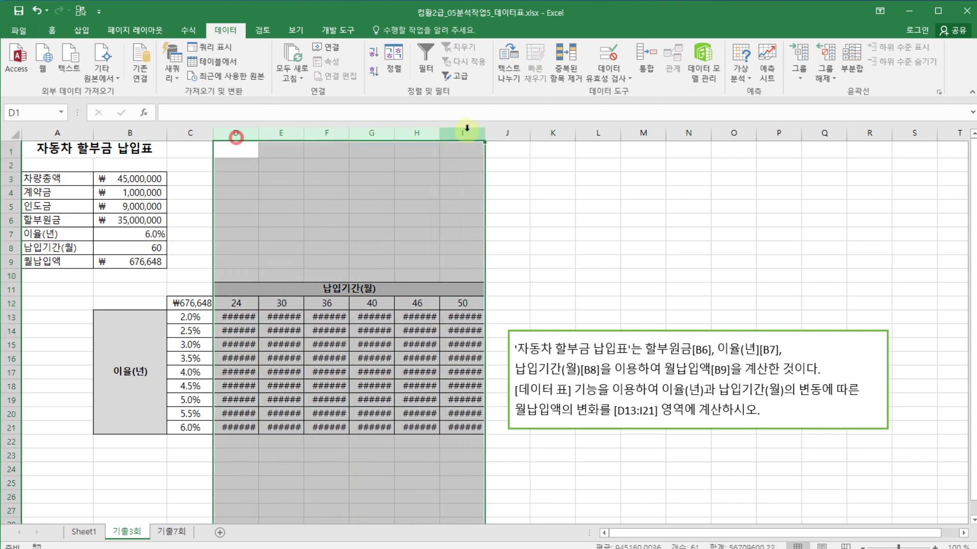
{"action": "double_click", "coordinate": [439, 133]}
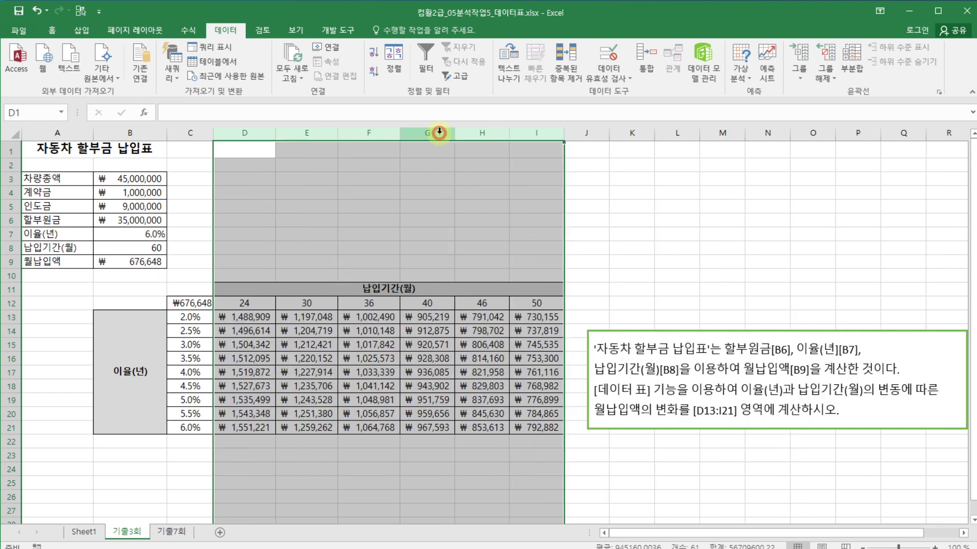
{"action": "left_click", "coordinate": [527, 442]}
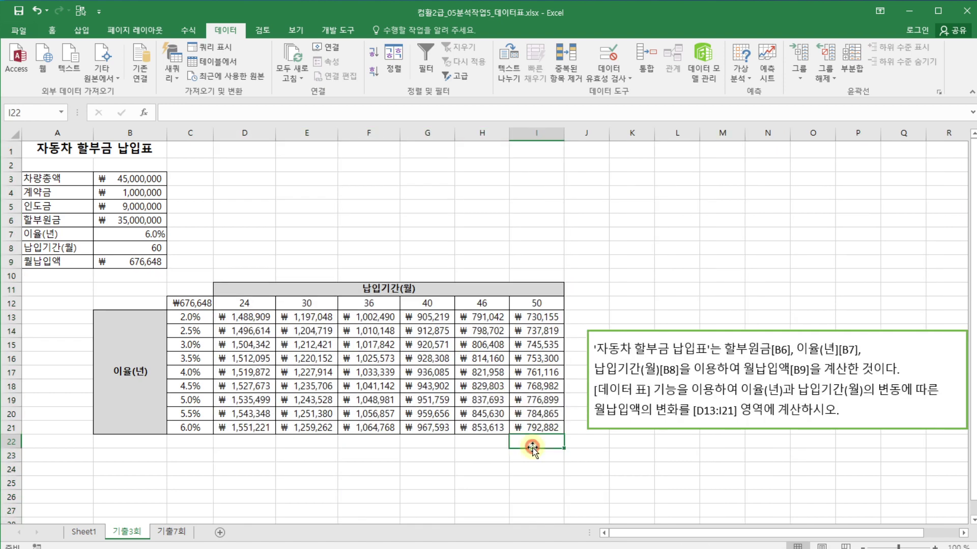
{"action": "left_click", "coordinate": [248, 454]}
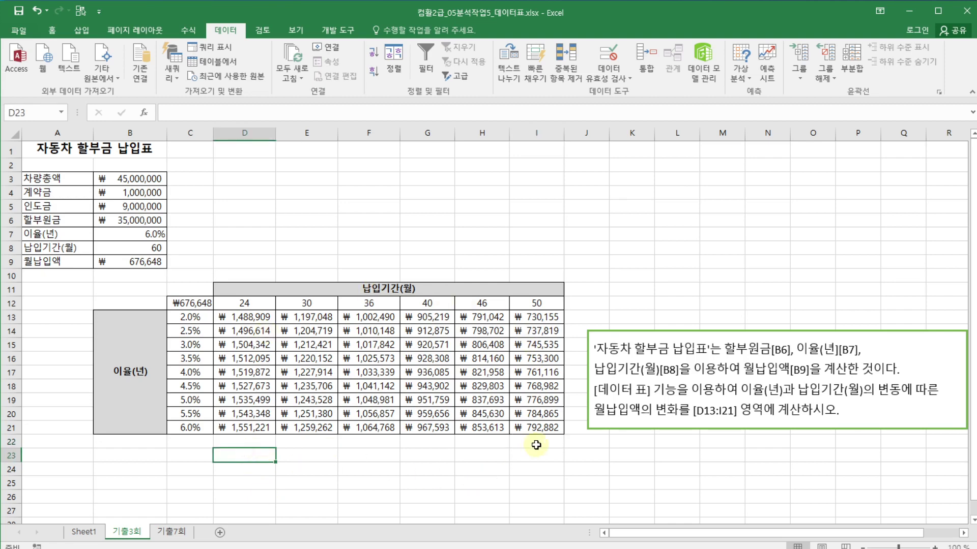
{"action": "left_click", "coordinate": [544, 249]}
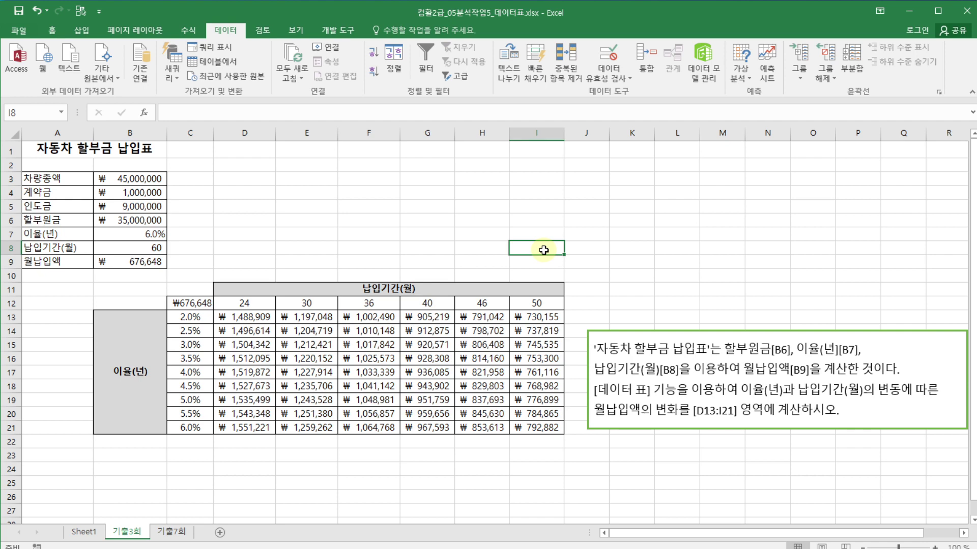
- Switch to sheet 기출7회 and inspect the 판매수익 formula in cell B9
{"action": "left_click", "coordinate": [175, 531]}
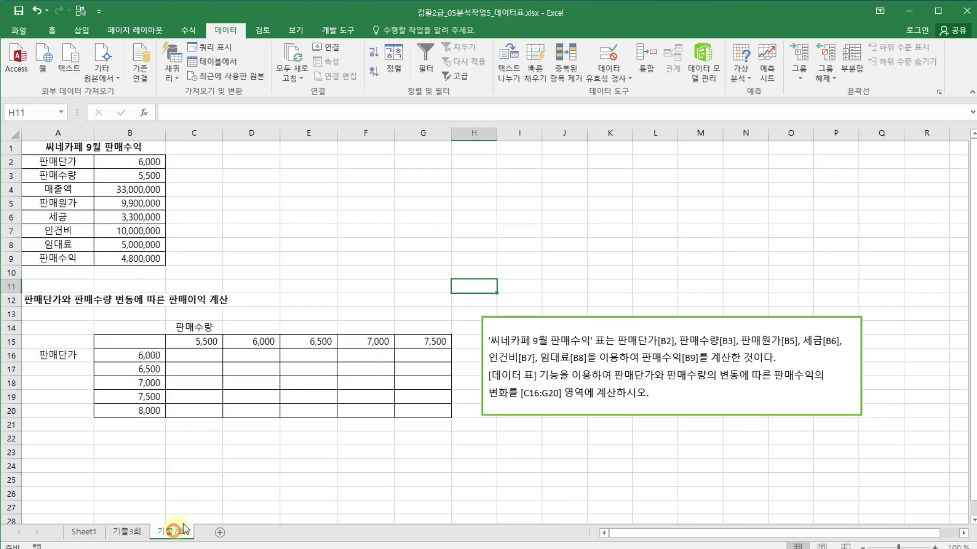
{"action": "left_click", "coordinate": [351, 273]}
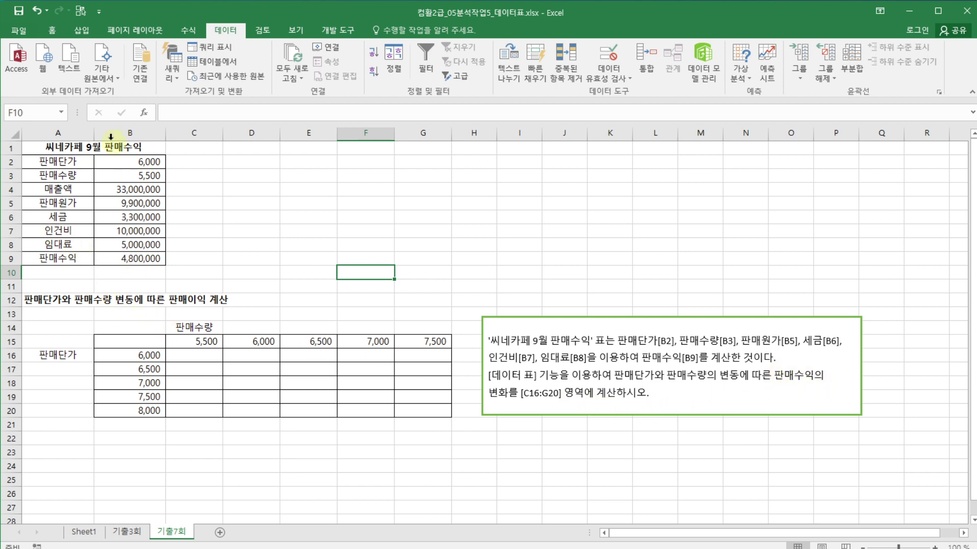
{"action": "left_click", "coordinate": [144, 259]}
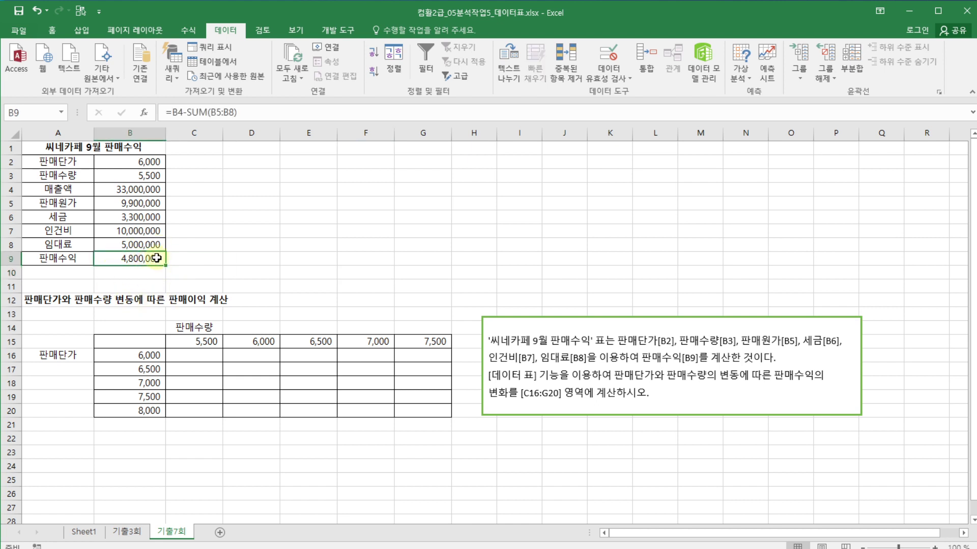
{"action": "double_click", "coordinate": [155, 258]}
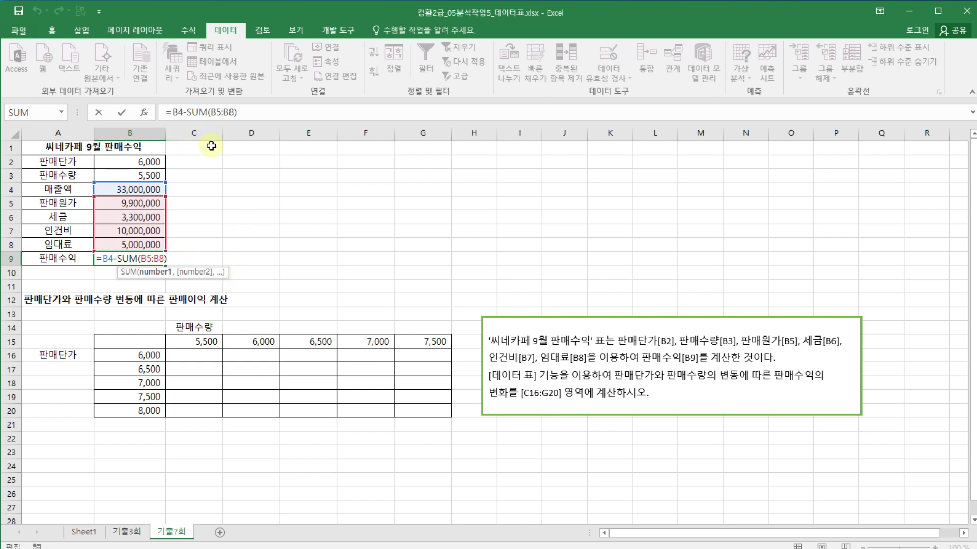
{"action": "key", "text": "ctrl+Return"}
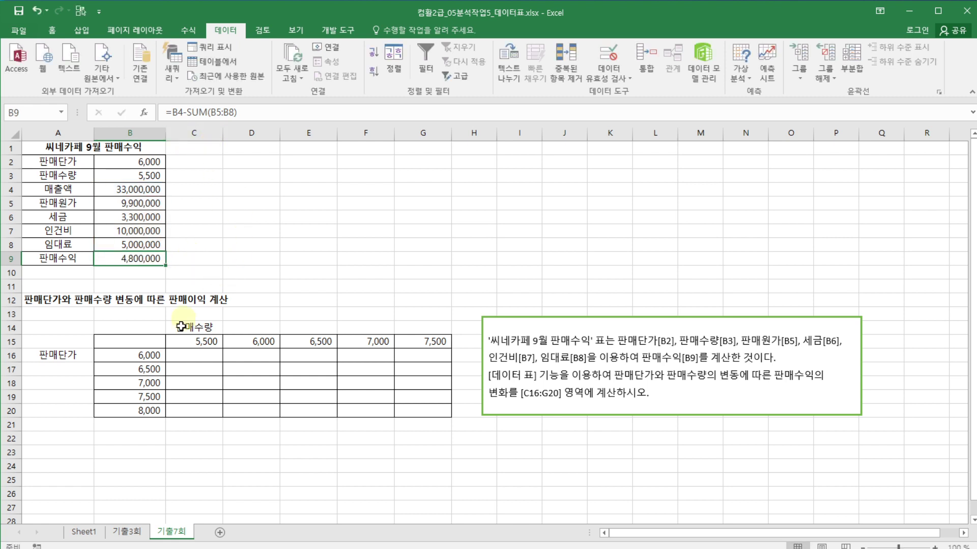
- Copy the formula text =B4-SUM(B5:B8) from the 판매수익 cell B9 into the table's corner cell B15
{"action": "left_click", "coordinate": [143, 342]}
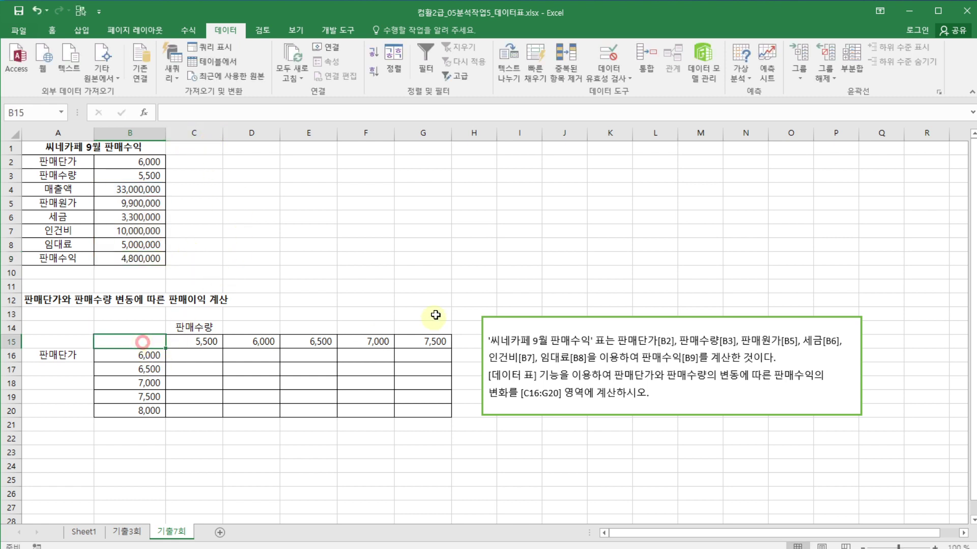
{"action": "left_click", "coordinate": [147, 258]}
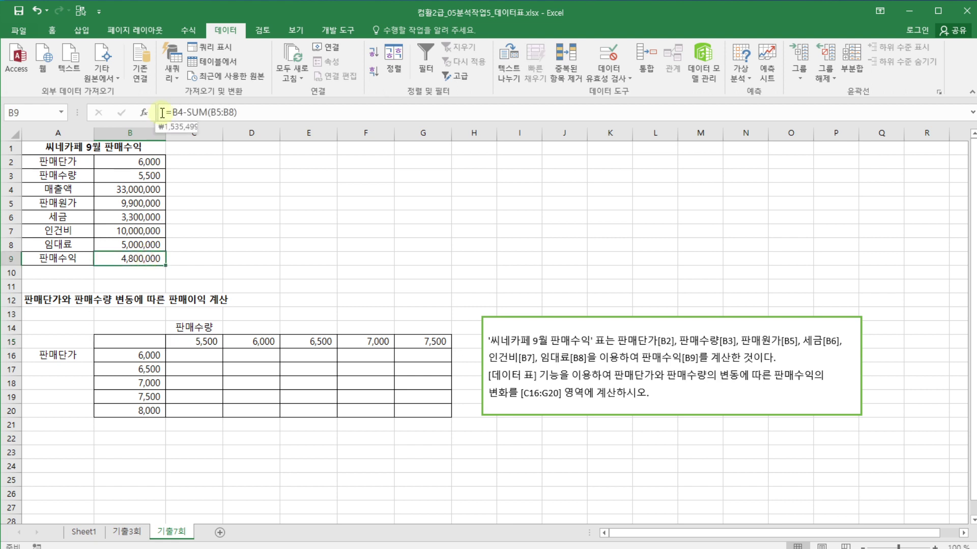
{"action": "left_click_drag", "start_coordinate": [162, 113], "coordinate": [272, 112]}
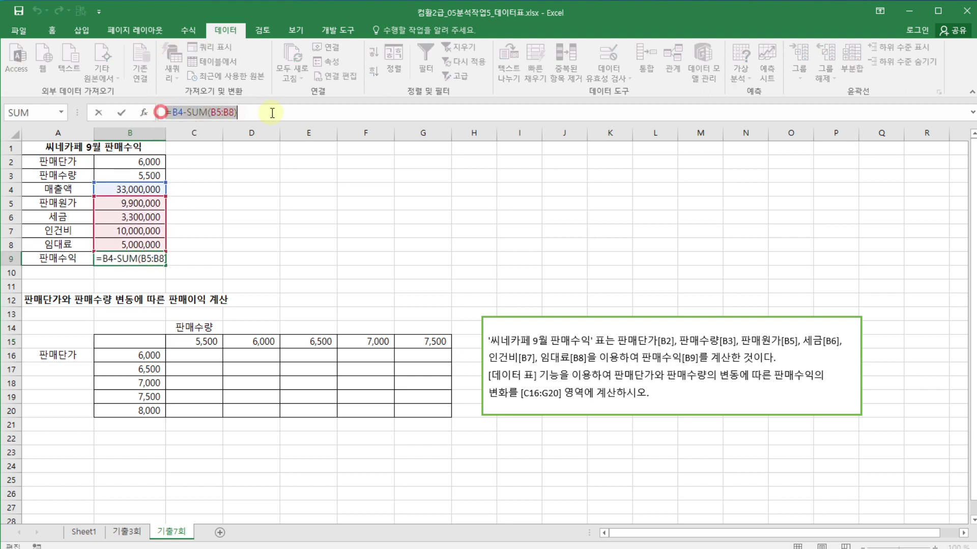
{"action": "key", "text": "ctrl+c"}
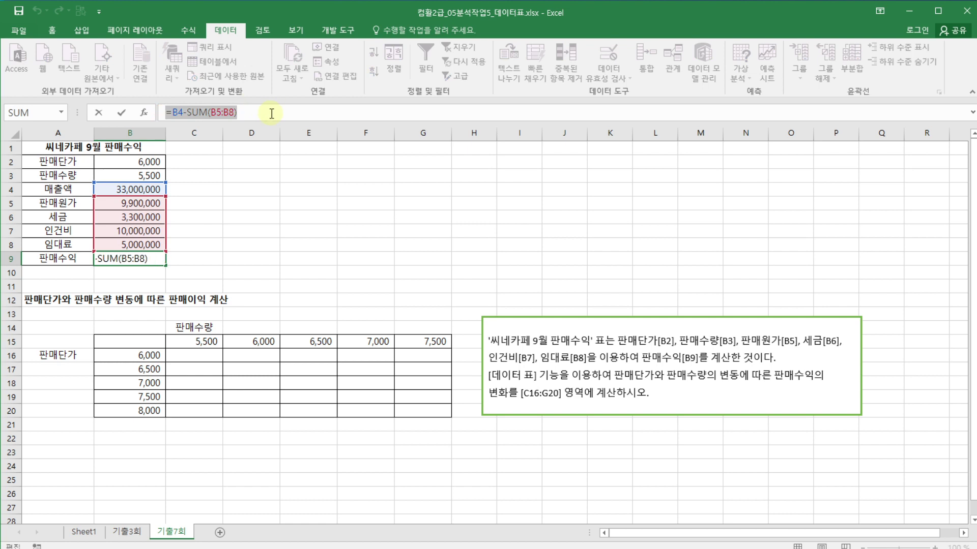
{"action": "key", "text": "Escape"}
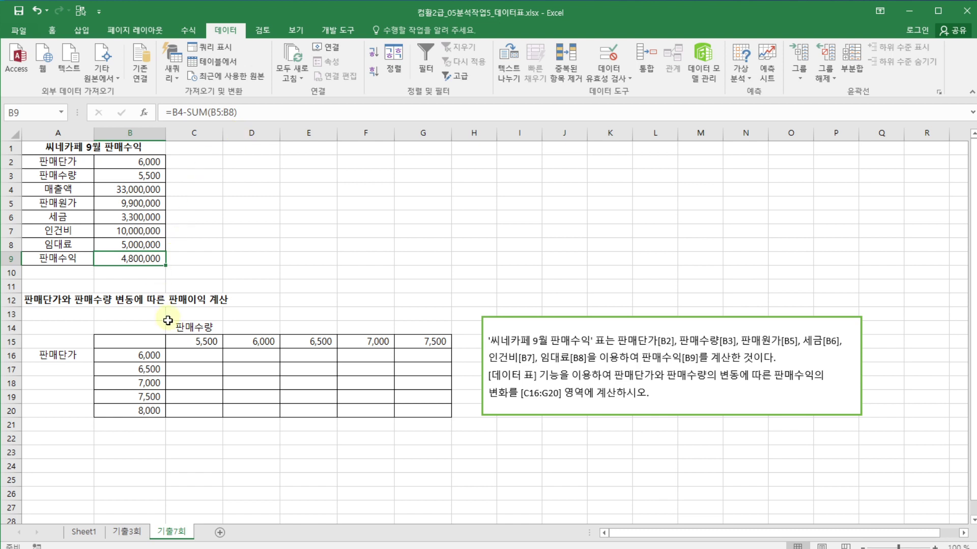
{"action": "left_click", "coordinate": [157, 339]}
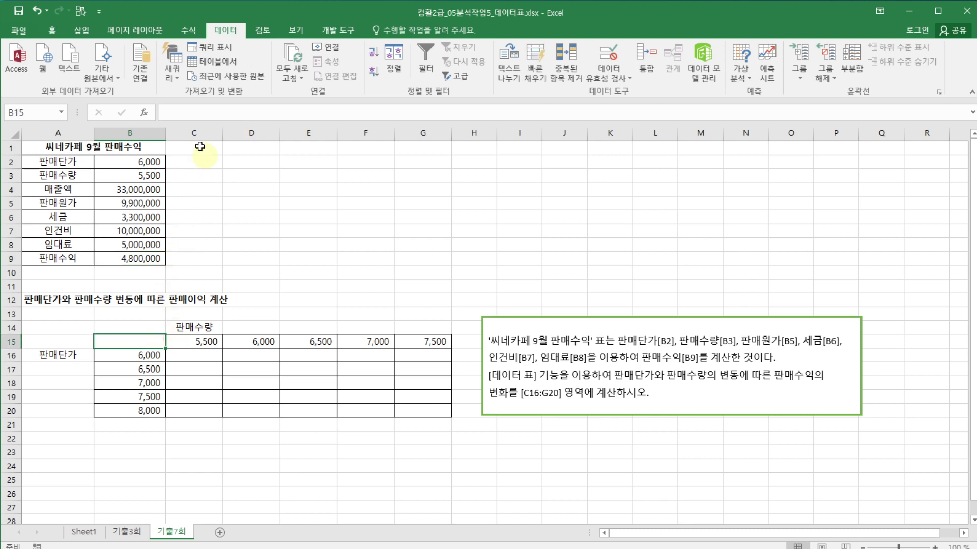
{"action": "left_click", "coordinate": [181, 115]}
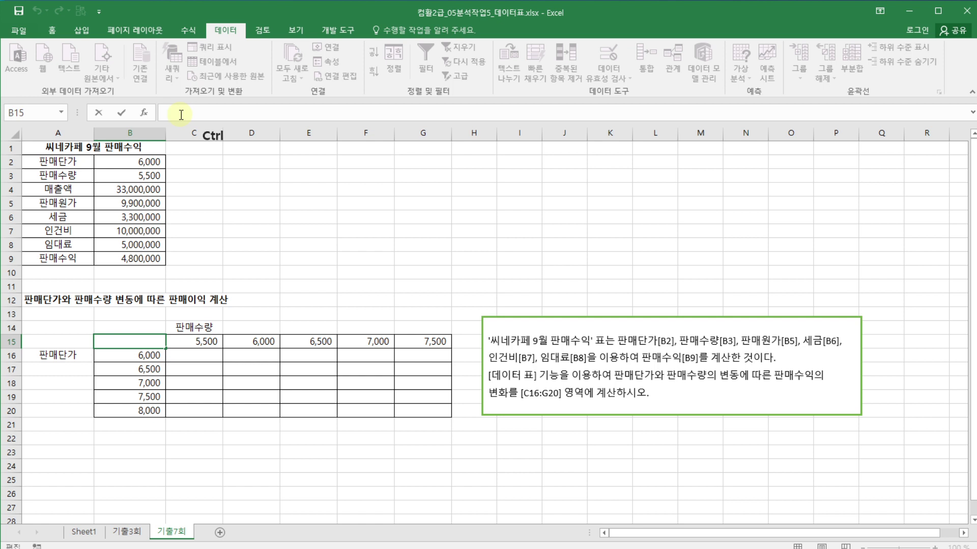
{"action": "key", "text": "ctrl+v"}
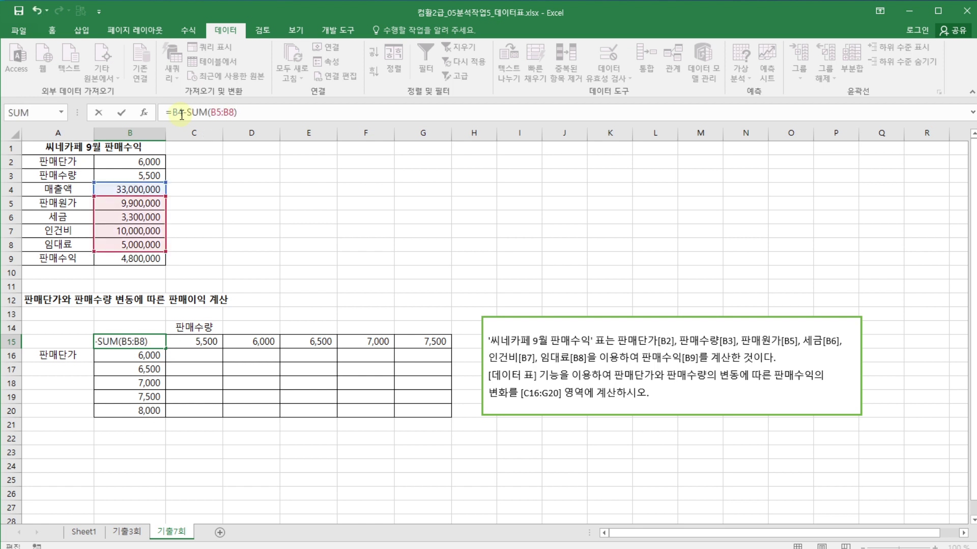
{"action": "key", "text": "Return"}
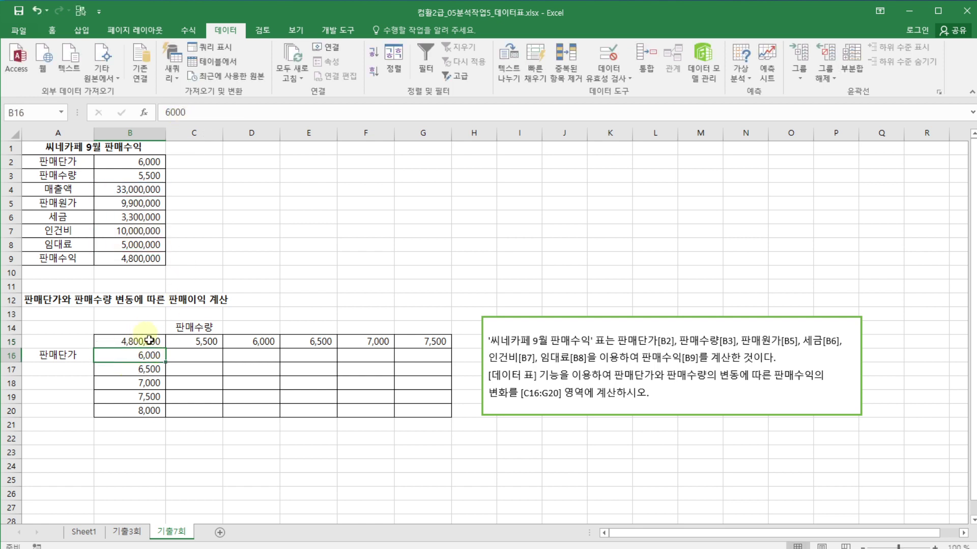
{"action": "left_click", "coordinate": [149, 340]}
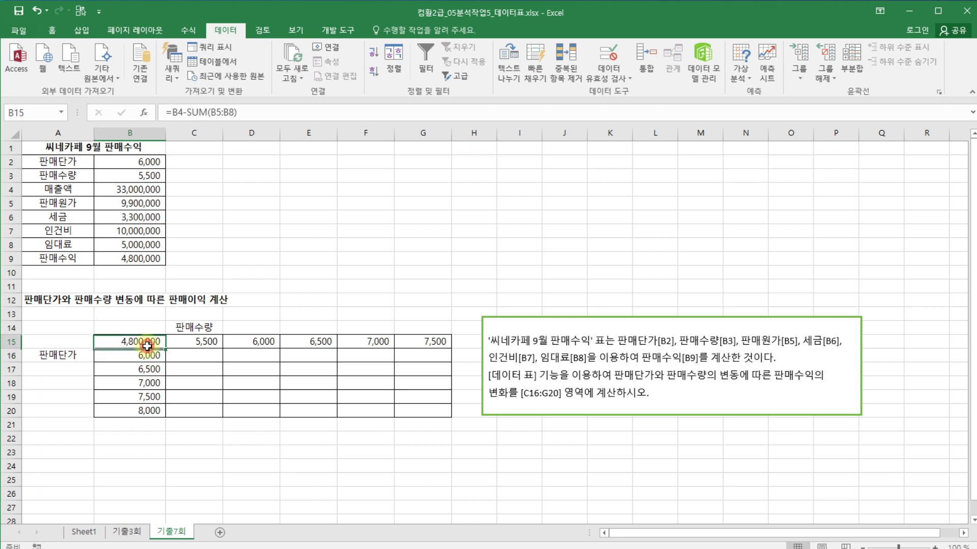
{"action": "left_click", "coordinate": [323, 256]}
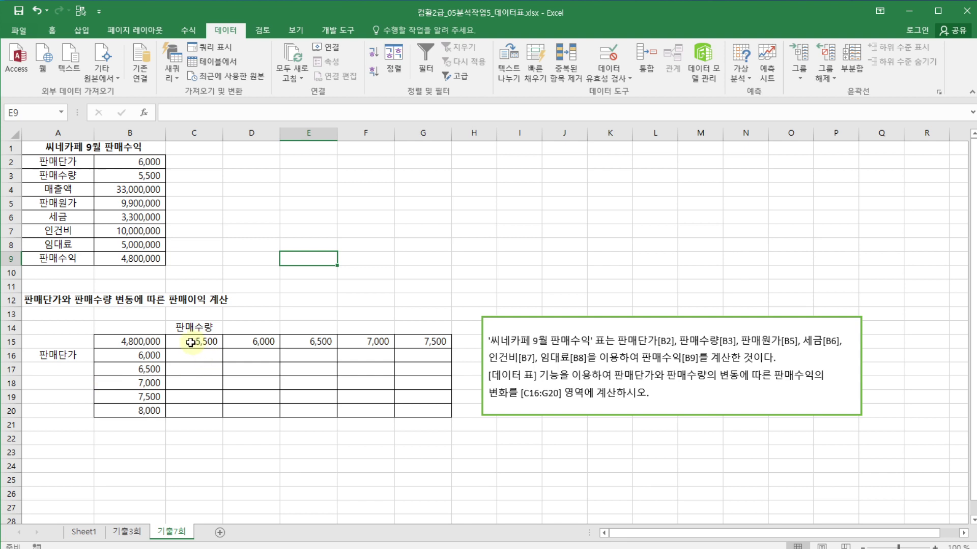
- Examine the 판매수량 values along row 15 and the 판매단가 values down column B to distinguish the row and column inputs
{"action": "left_click", "coordinate": [10, 342]}
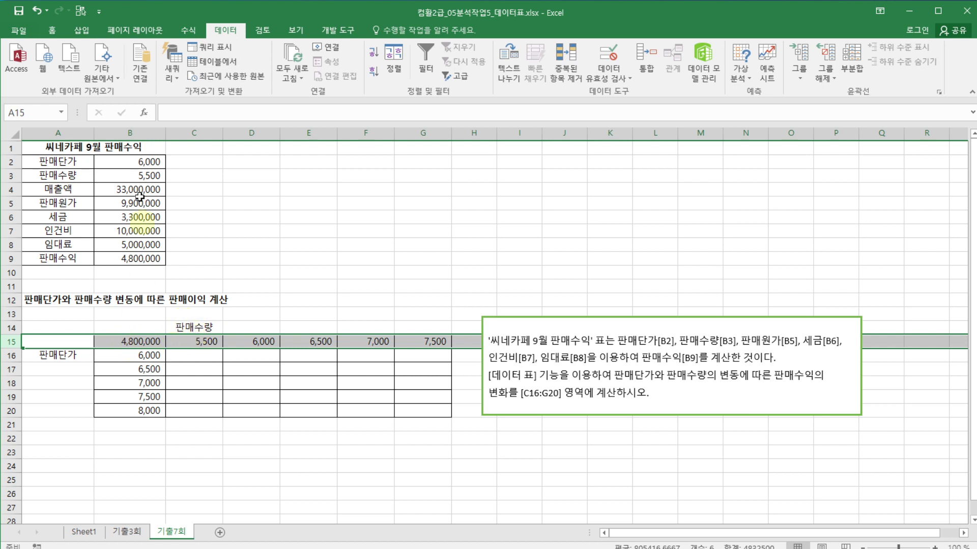
{"action": "left_click", "coordinate": [130, 133]}
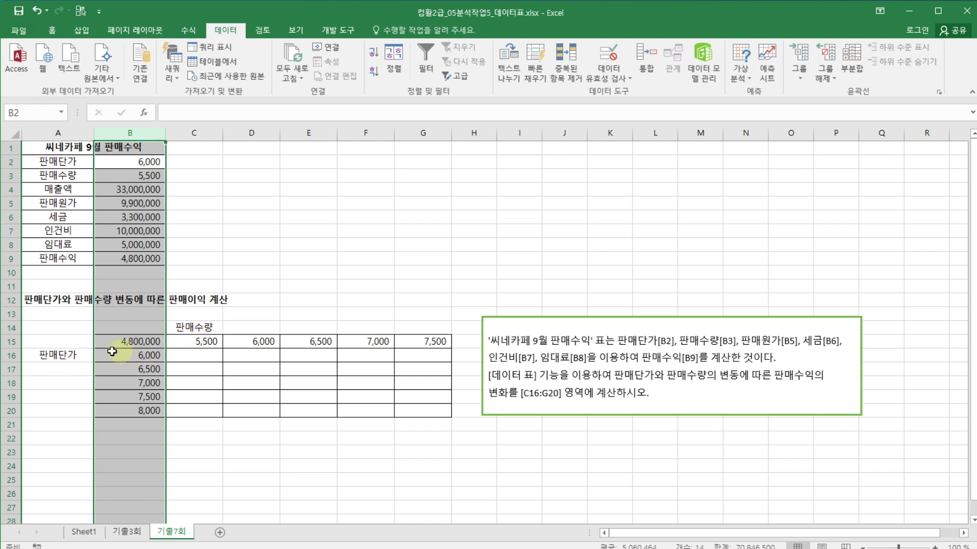
{"action": "left_click", "coordinate": [13, 340]}
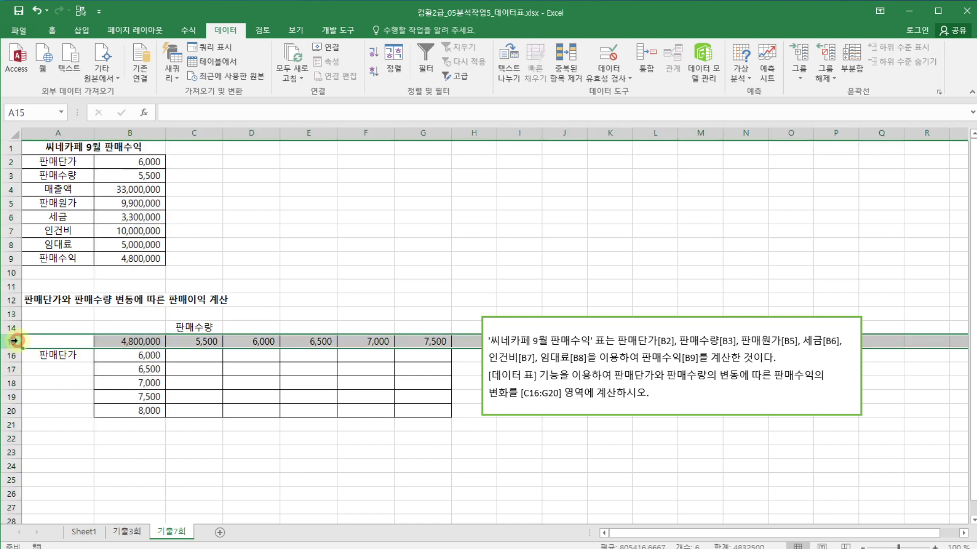
{"action": "left_click", "coordinate": [143, 135]}
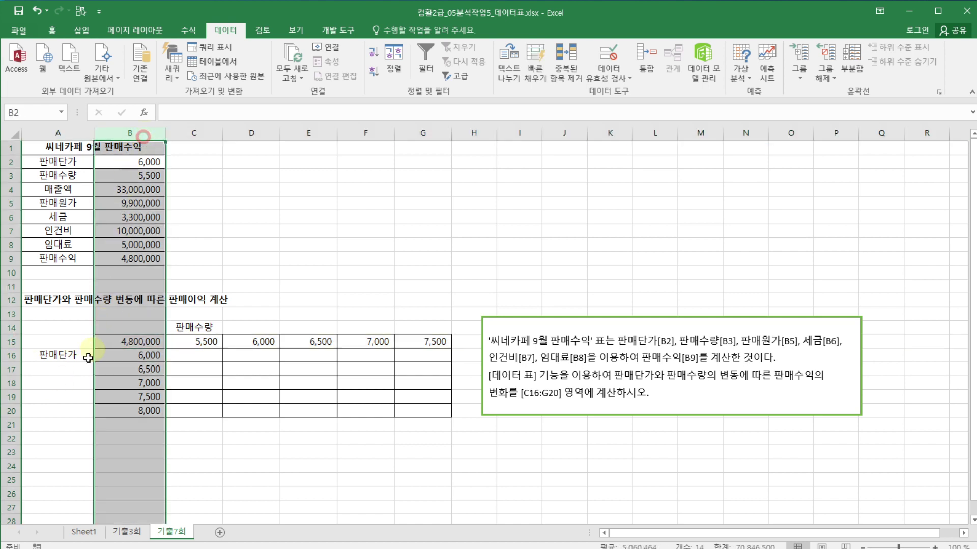
{"action": "left_click", "coordinate": [201, 340]}
{"action": "left_click", "coordinate": [316, 284]}
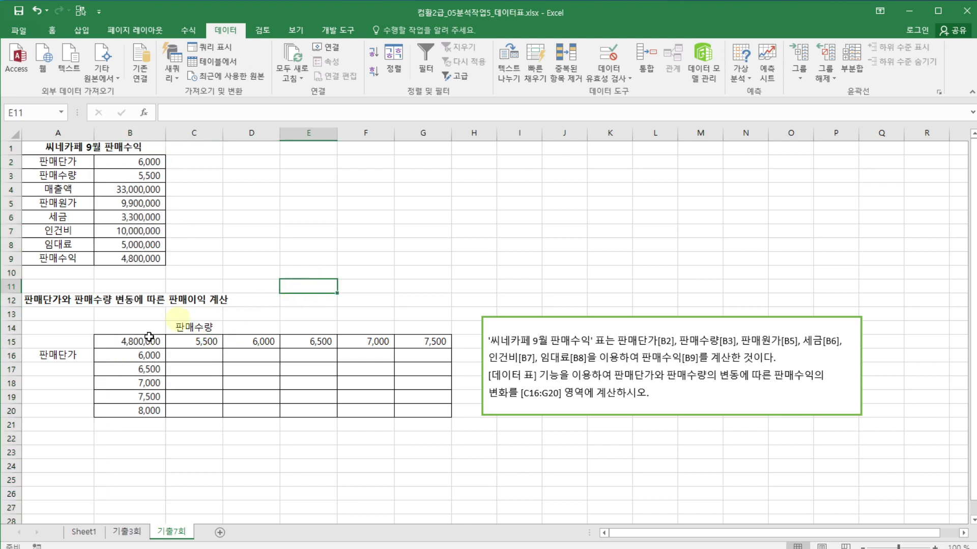
- Create a what-if data table over B15:G20 with row input cell $B$3 and column input cell $B$2
{"action": "left_click_drag", "start_coordinate": [142, 339], "coordinate": [418, 412]}
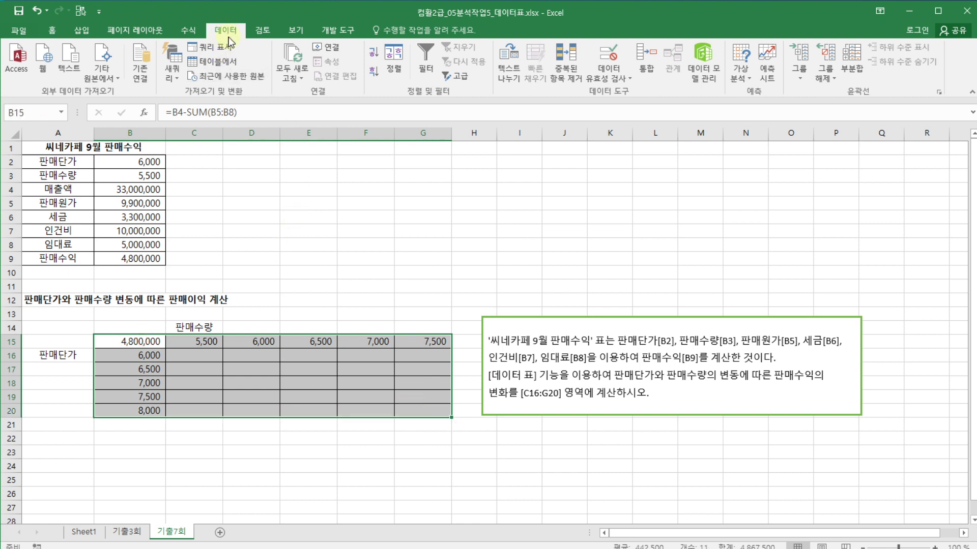
{"action": "left_click", "coordinate": [749, 79]}
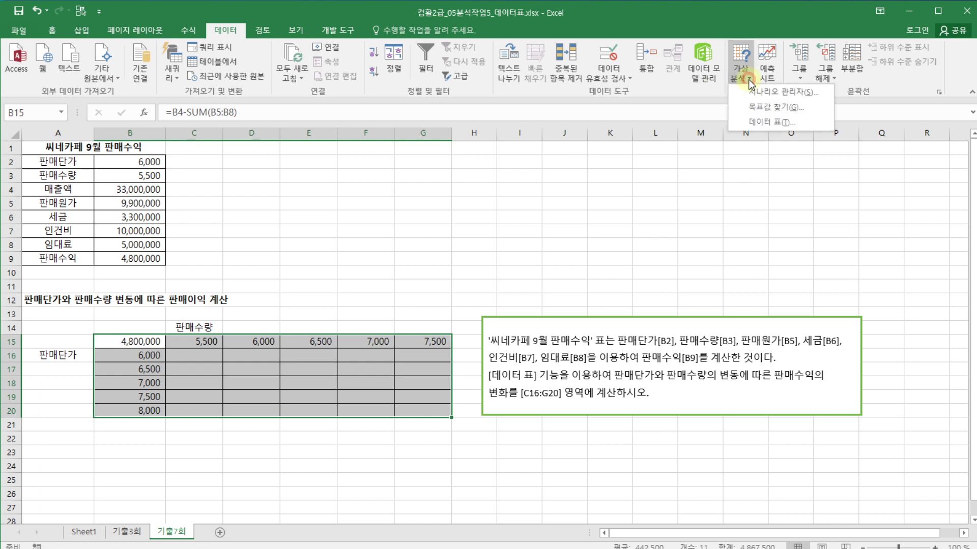
{"action": "left_click", "coordinate": [767, 122]}
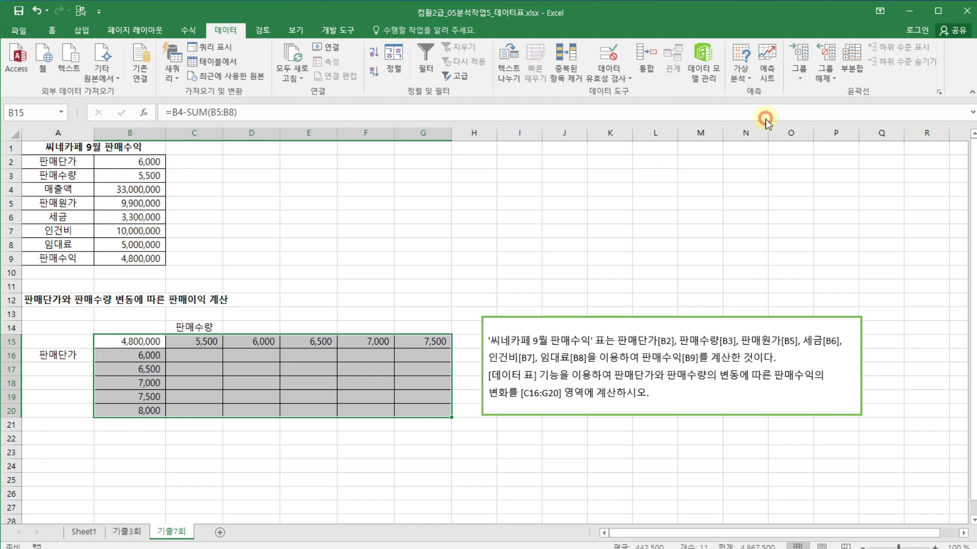
{"action": "left_click_drag", "start_coordinate": [562, 212], "coordinate": [476, 227]}
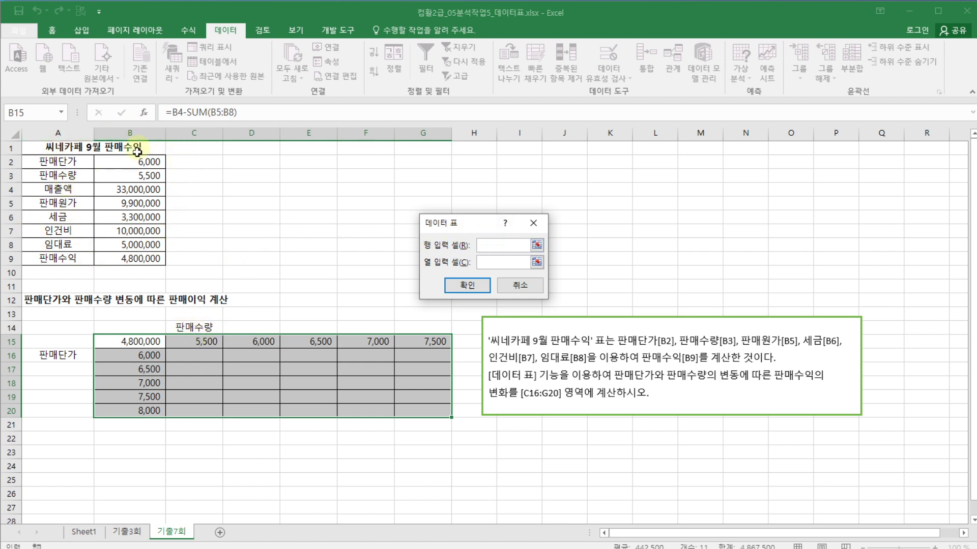
{"action": "left_click", "coordinate": [139, 176]}
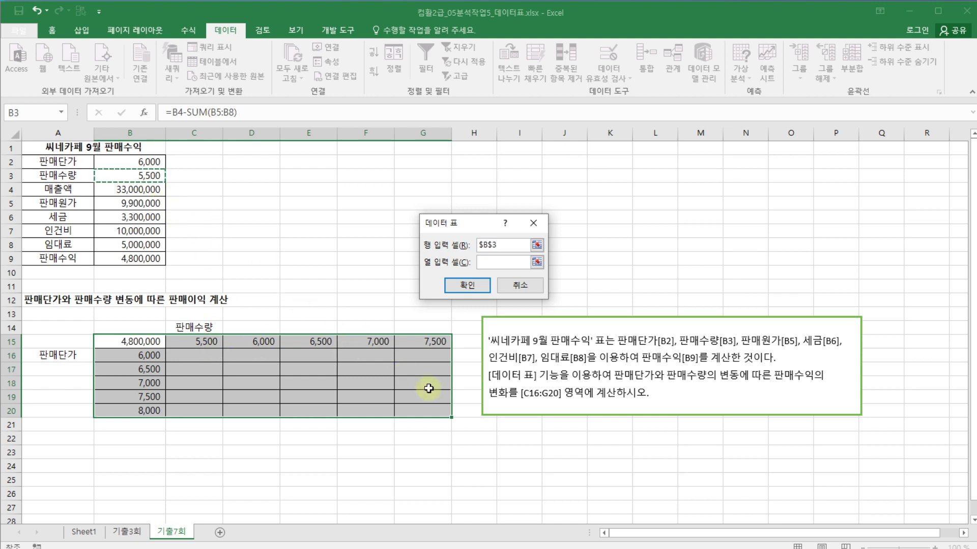
{"action": "left_click", "coordinate": [492, 262]}
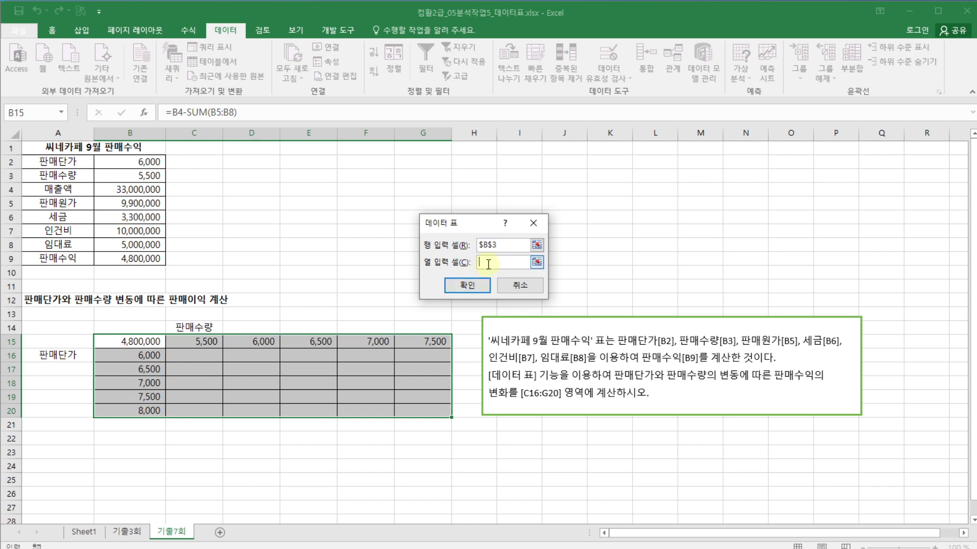
{"action": "left_click", "coordinate": [142, 161]}
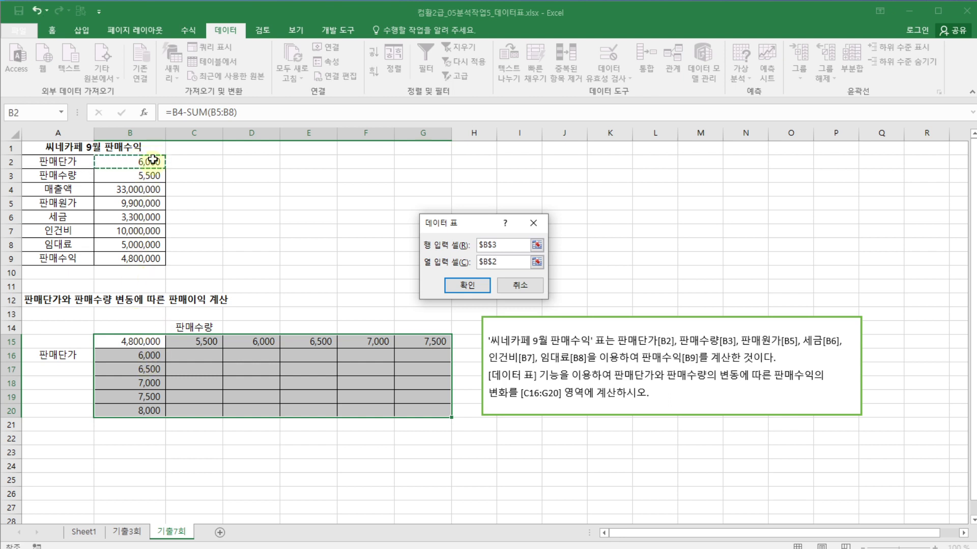
{"action": "left_click", "coordinate": [475, 288]}
{"action": "left_click", "coordinate": [451, 298]}
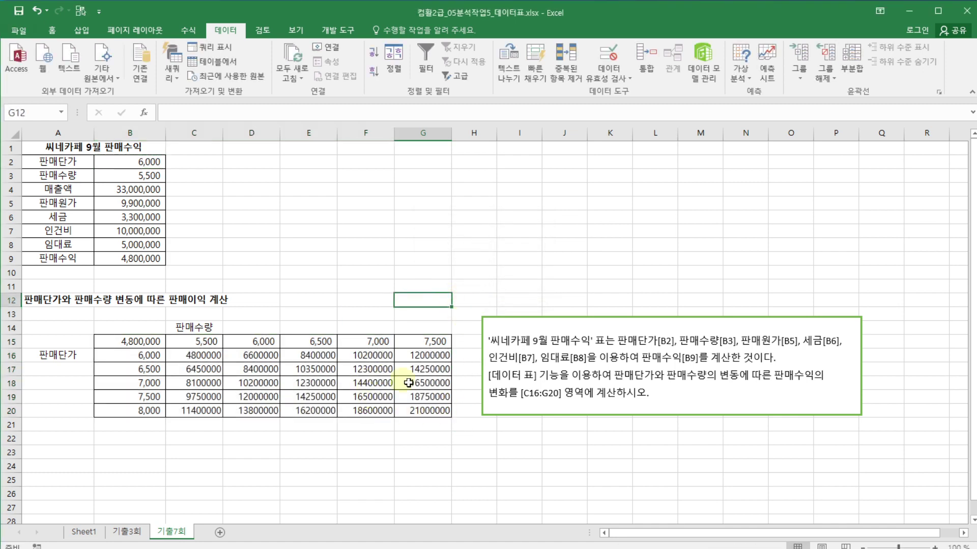
- Compare inputs B2:B3 with the table headings B16 and C15 and the result in C16, and return to Sheet1
{"action": "left_click", "coordinate": [162, 161]}
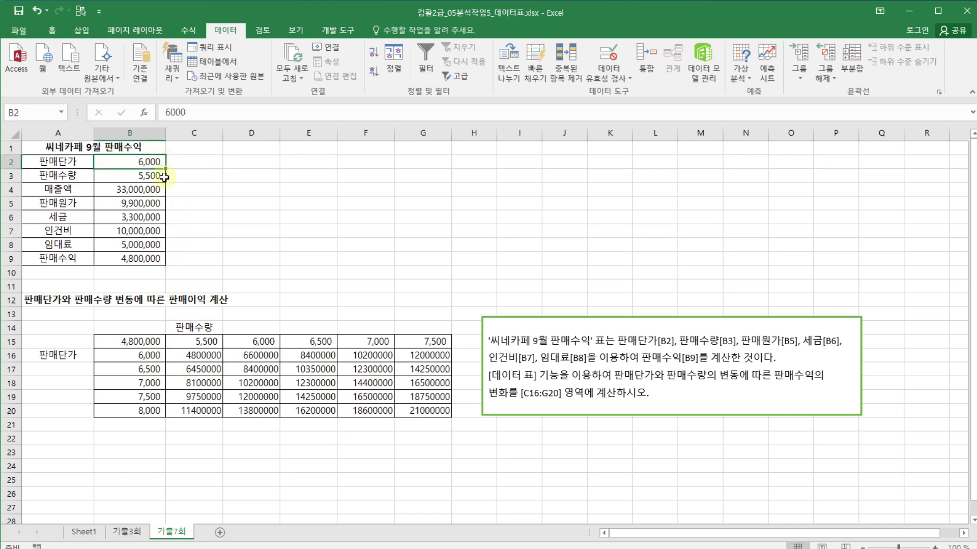
{"action": "left_click", "coordinate": [162, 175]}
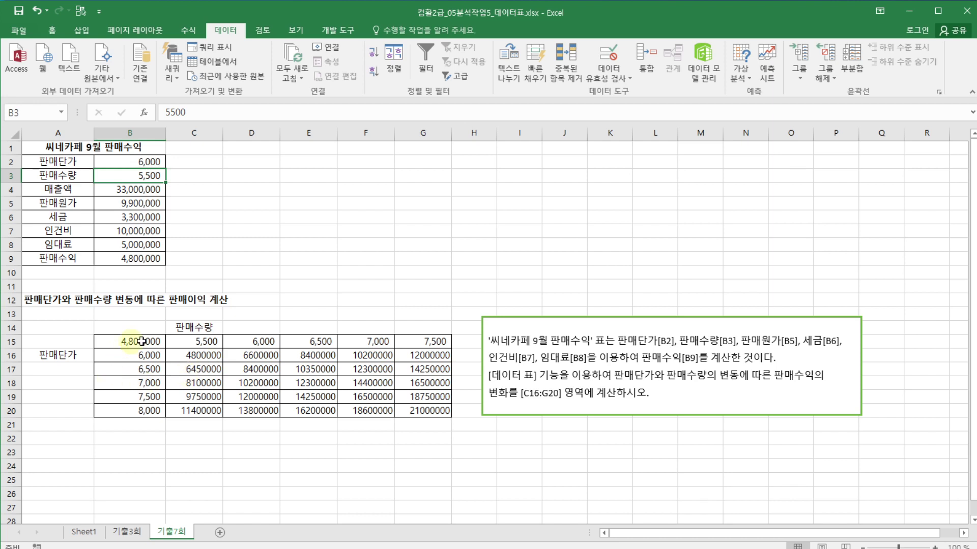
{"action": "left_click", "coordinate": [148, 355]}
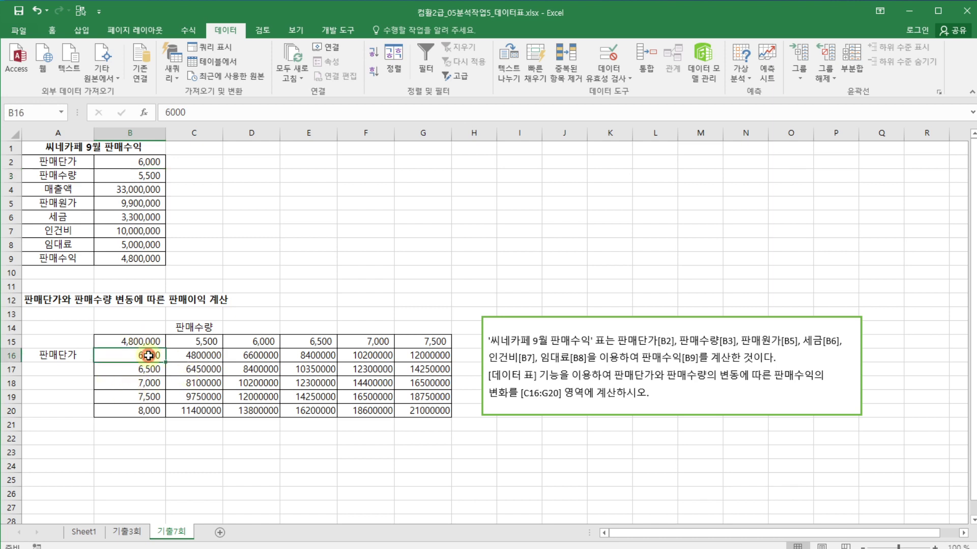
{"action": "left_click", "coordinate": [206, 341]}
{"action": "left_click", "coordinate": [209, 356]}
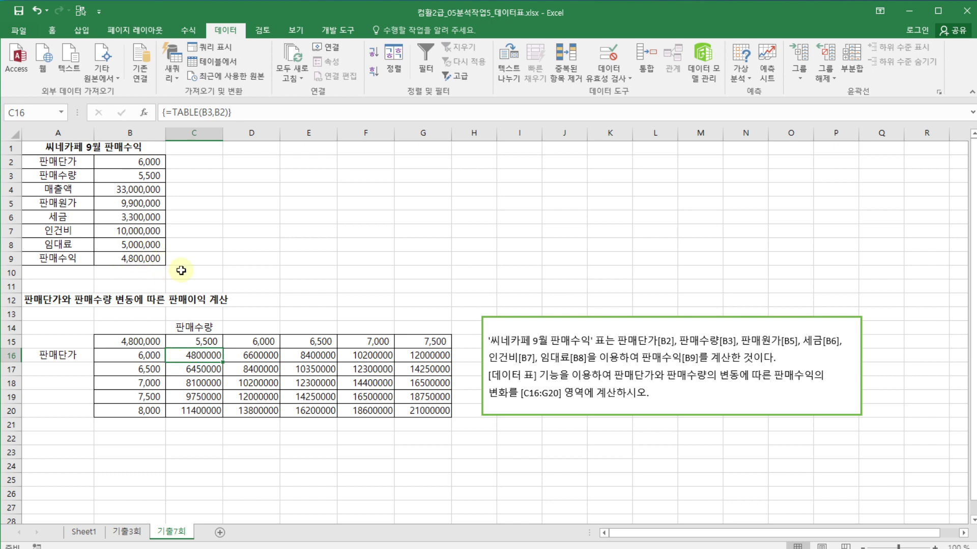
{"action": "left_click", "coordinate": [422, 316]}
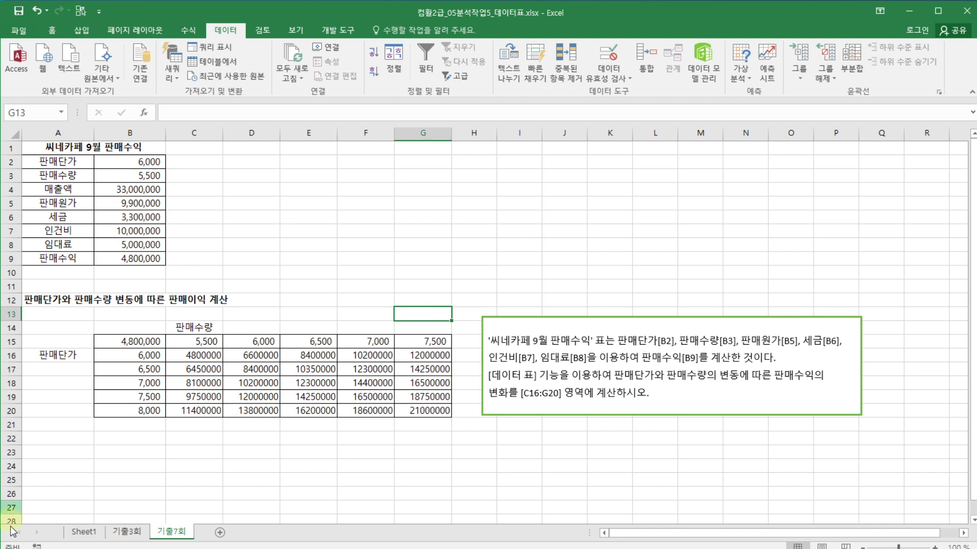
{"action": "left_click", "coordinate": [82, 531]}
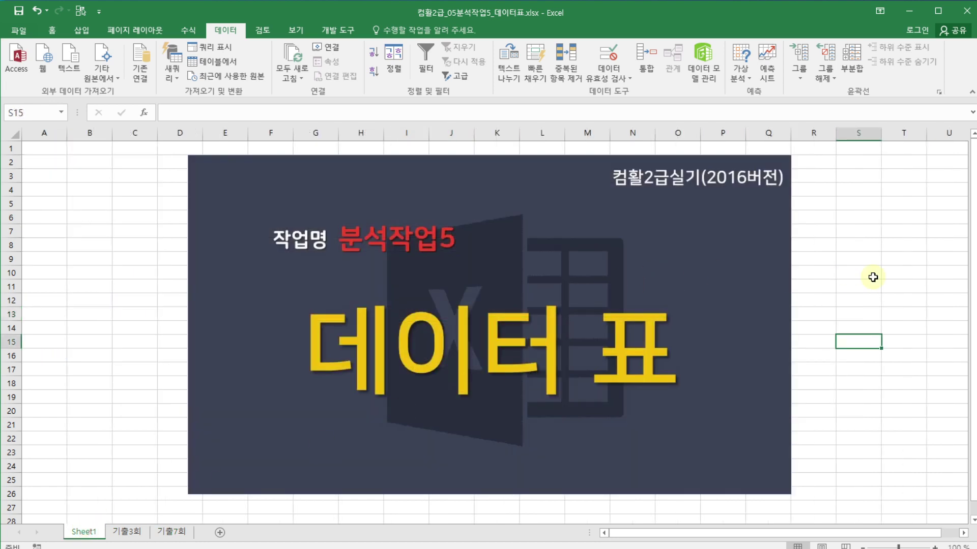